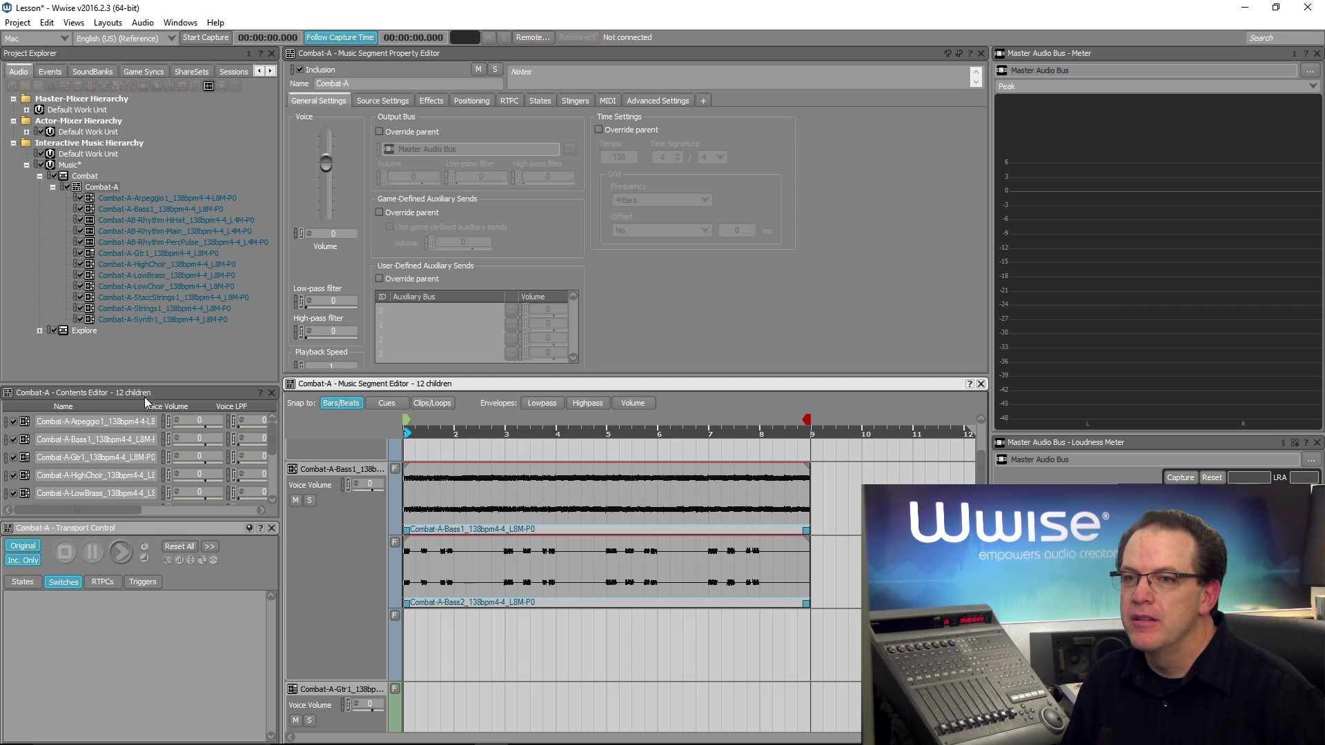
Play the Combat-A segment and scroll down to the HiHat, Main and PercPulse rhythm tracks
left_click(122, 551)
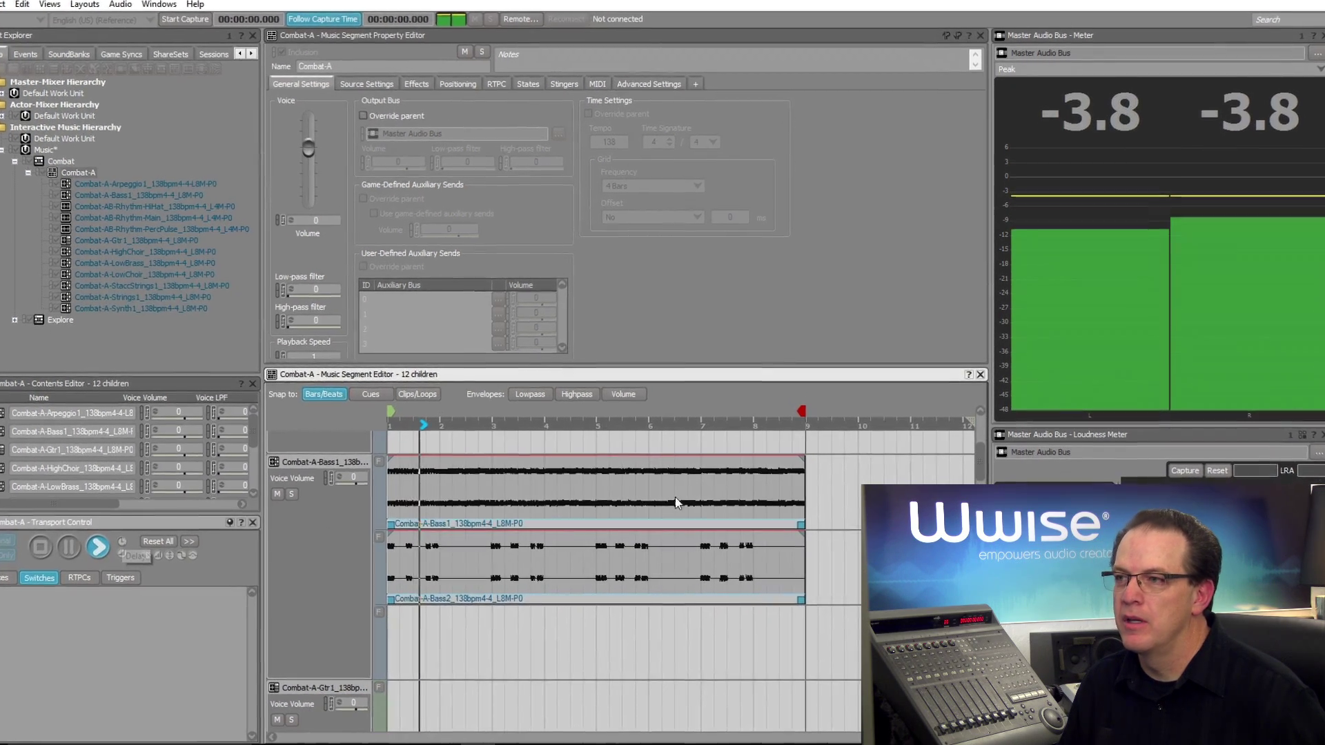
left_click_drag(979, 461, 980, 554)
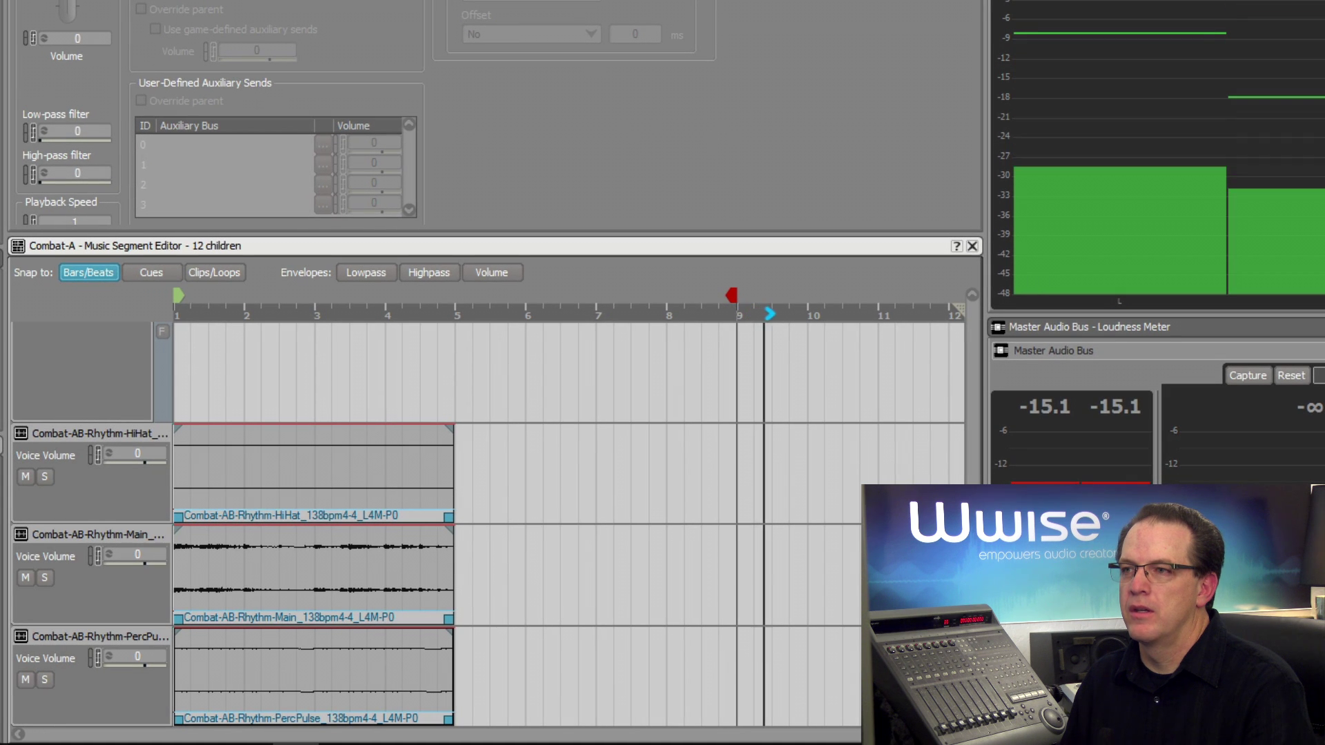
Stop playback, solo HiHat, Main and PercPulse, then play and stop the three together
key("space")
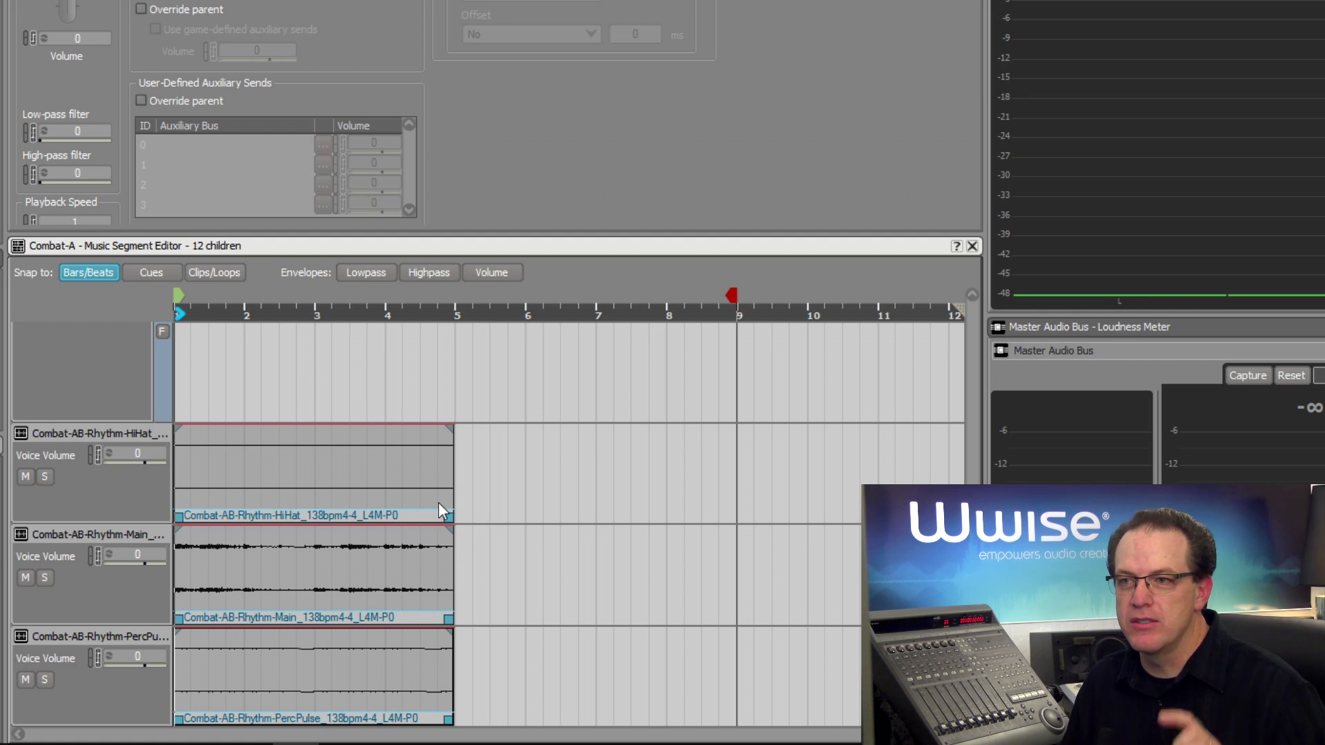
left_click(44, 477)
left_click(46, 577)
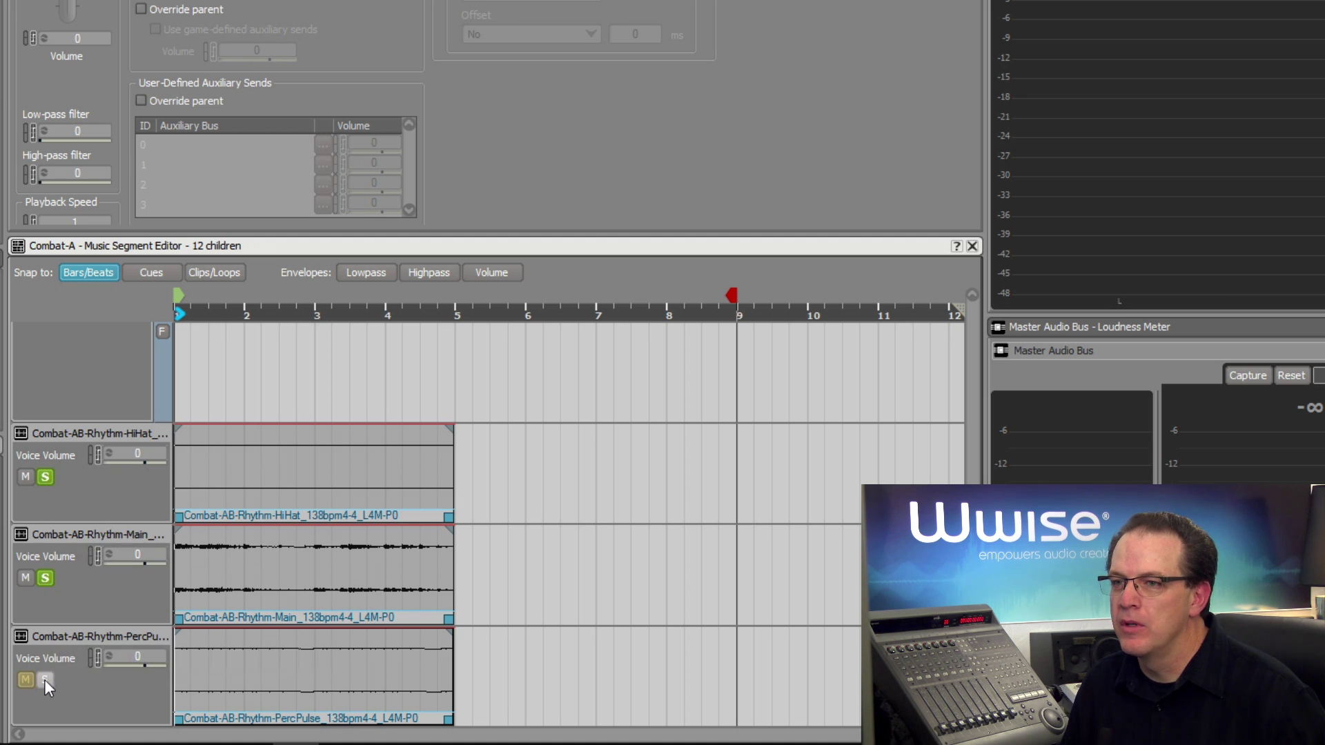
left_click(45, 680)
key("space")
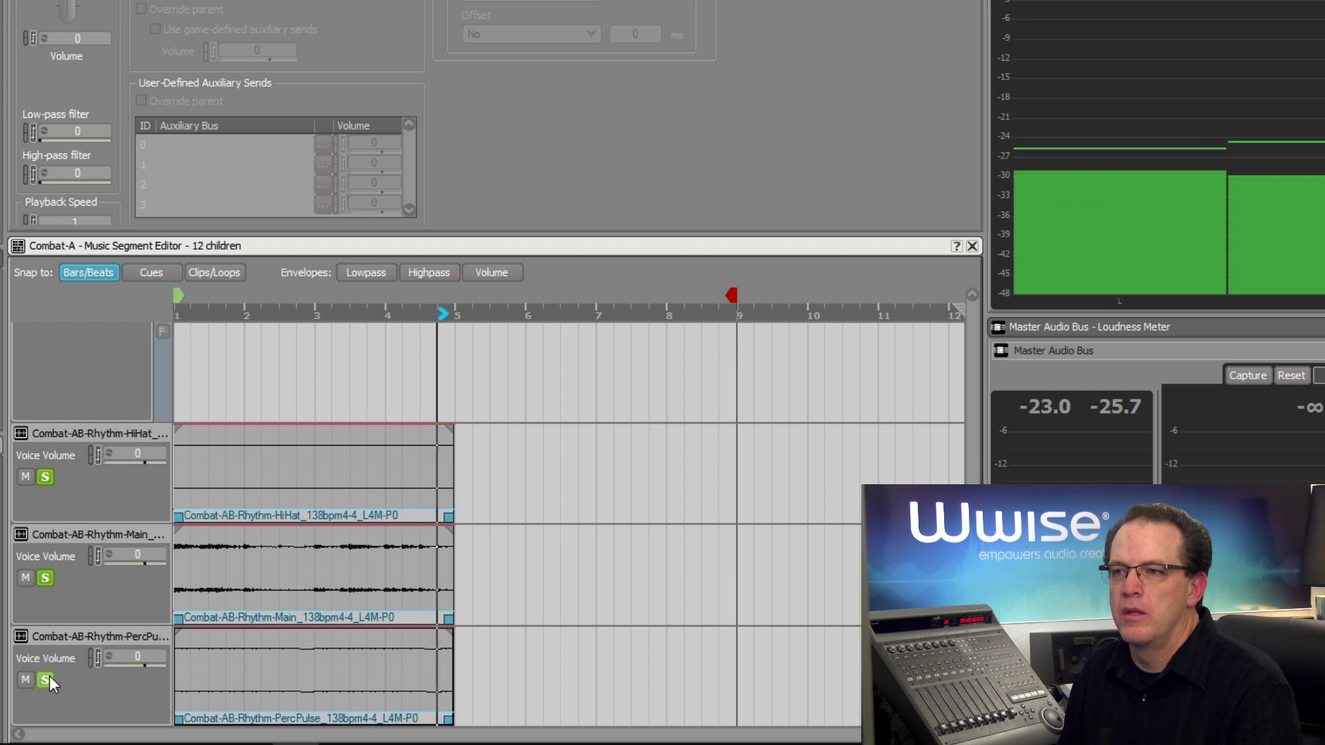
key("space")
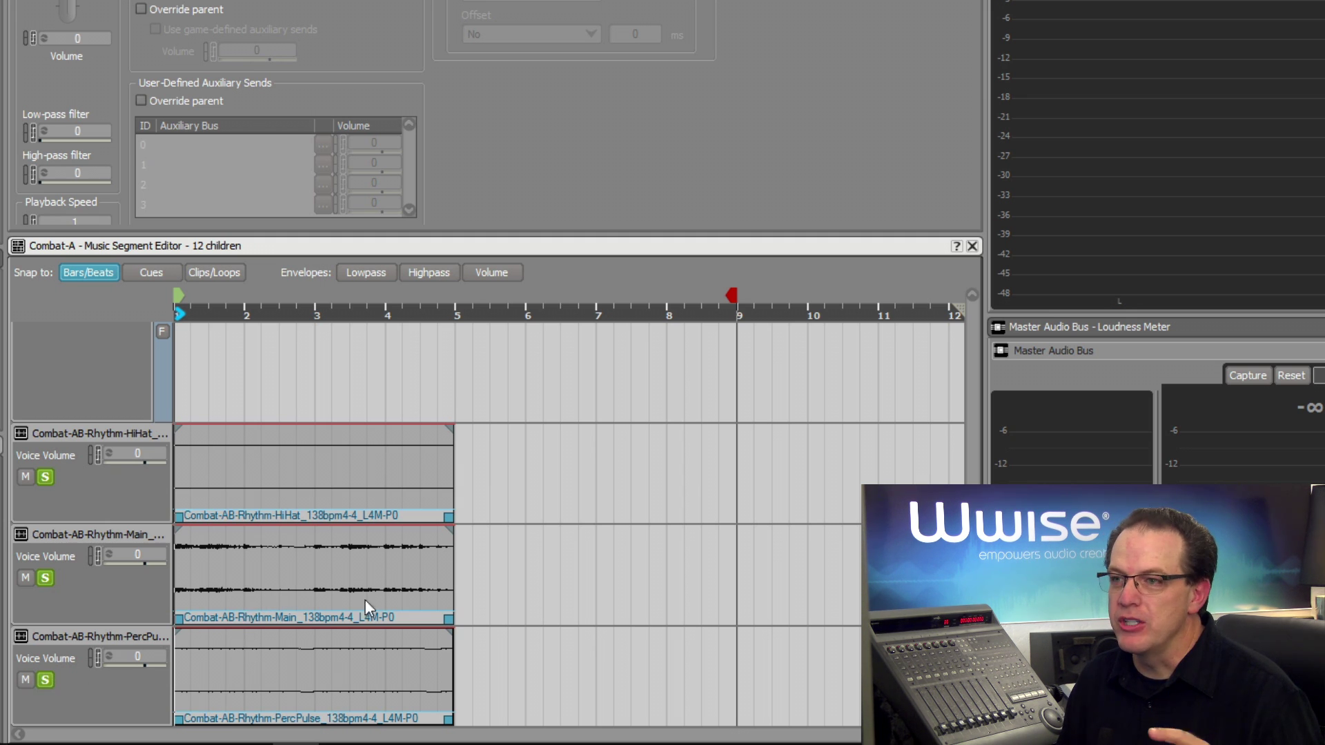
Stretch the Combat-AB-Rhythm-Main clip's right edge from bar 5 out to bar 9
left_click_drag(447, 617, 724, 614)
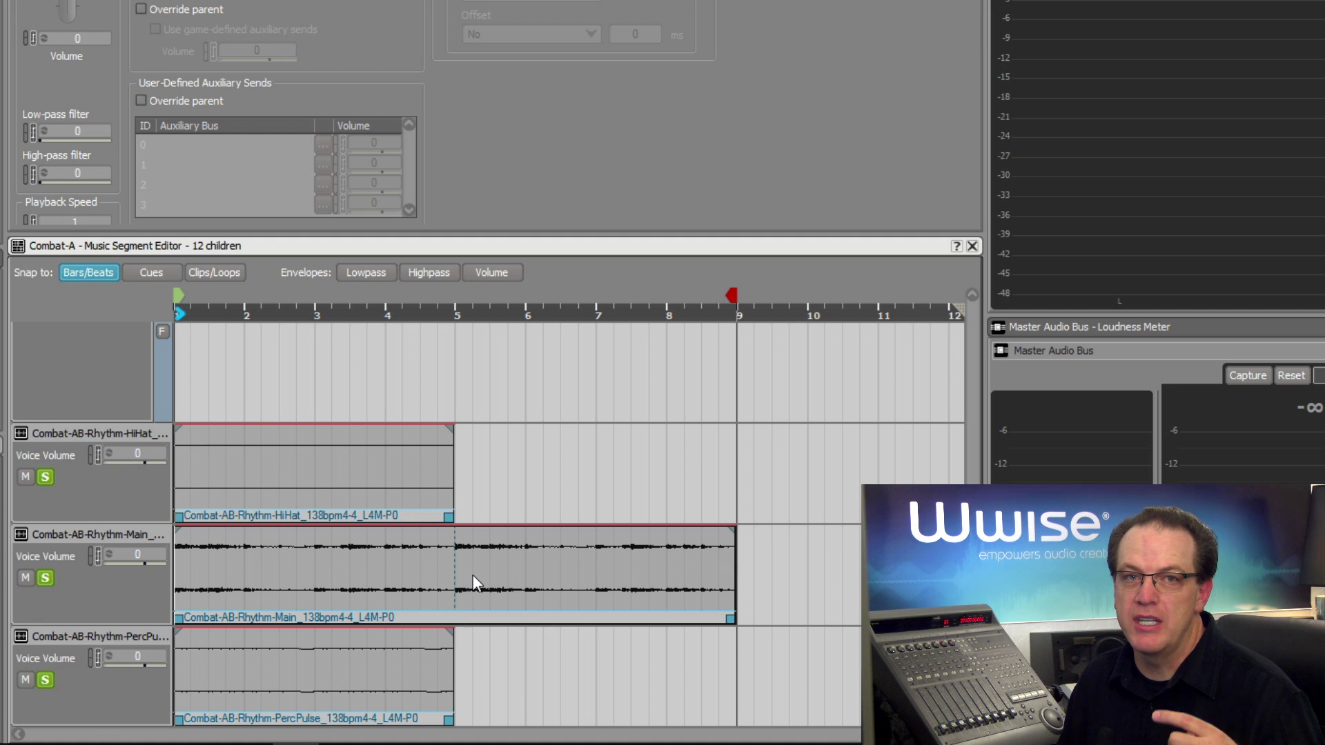
Shift the HiHat and PercPulse clips right to start at bar 5, leaving Main at bar 1
left_click_drag(553, 491, 366, 666)
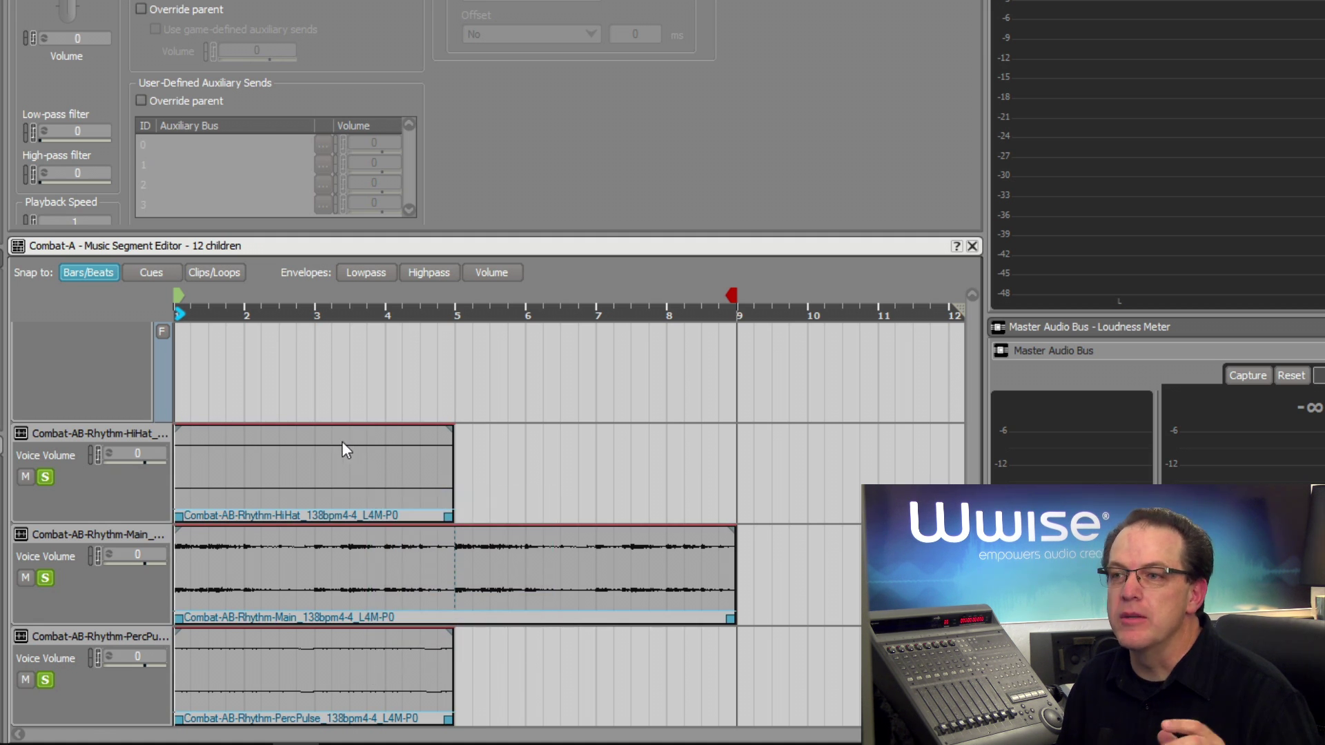
mouse_move(342, 443)
left_mouse_down()
mouse_move(444, 451)
mouse_move(343, 464)
left_mouse_up()
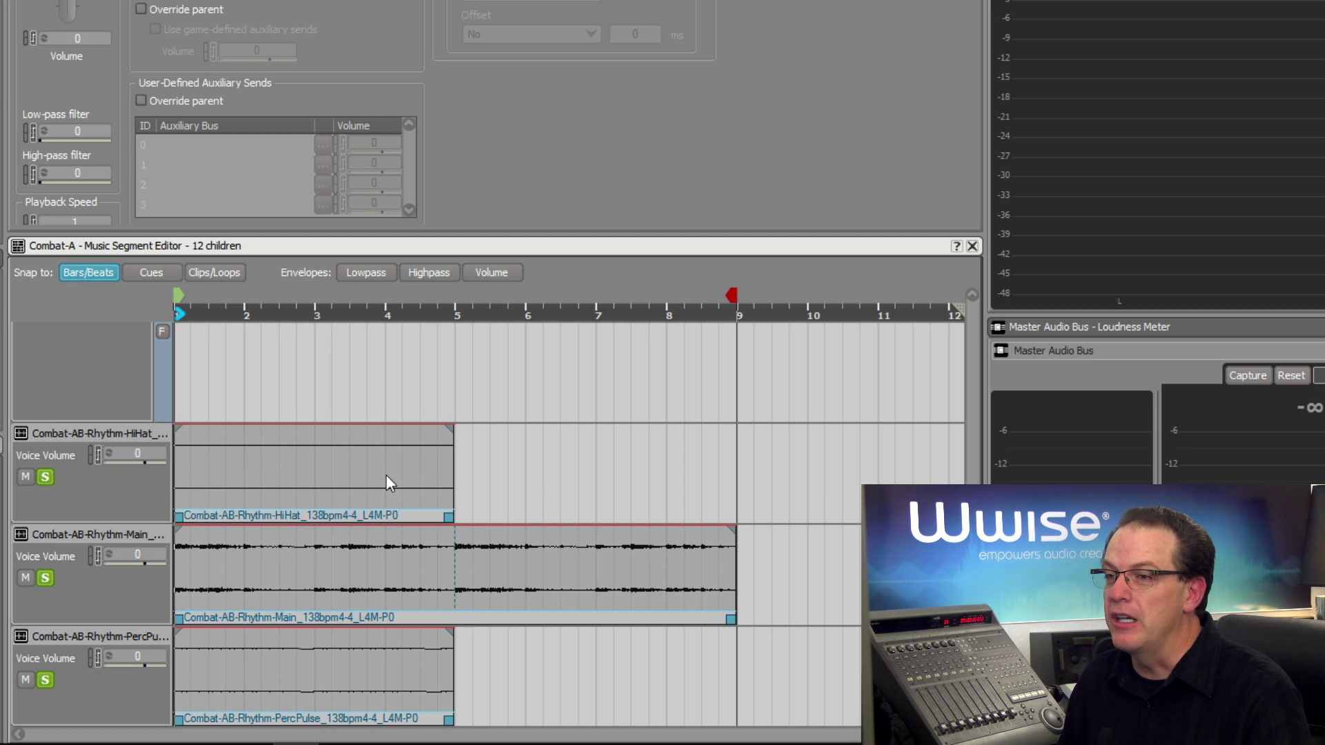
left_click(379, 507)
left_click(381, 656, "ctrl")
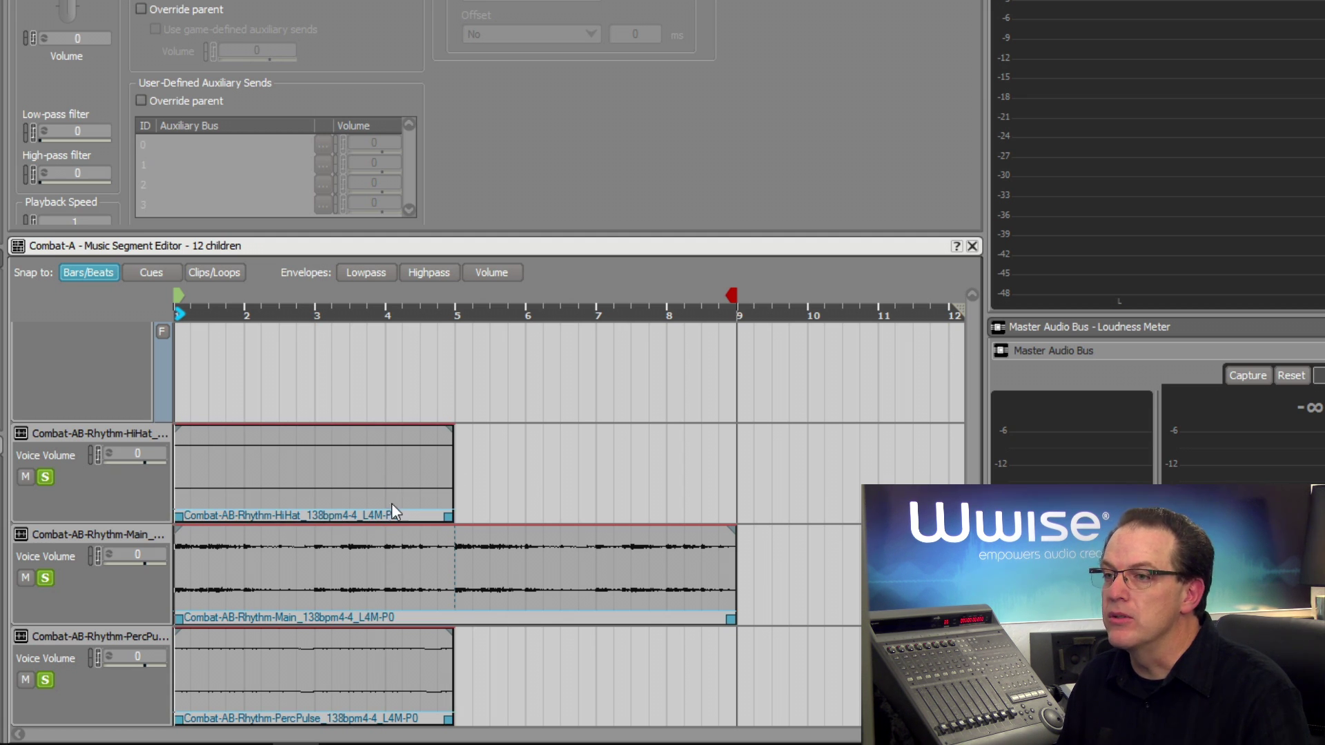
left_click_drag(358, 471, 641, 479)
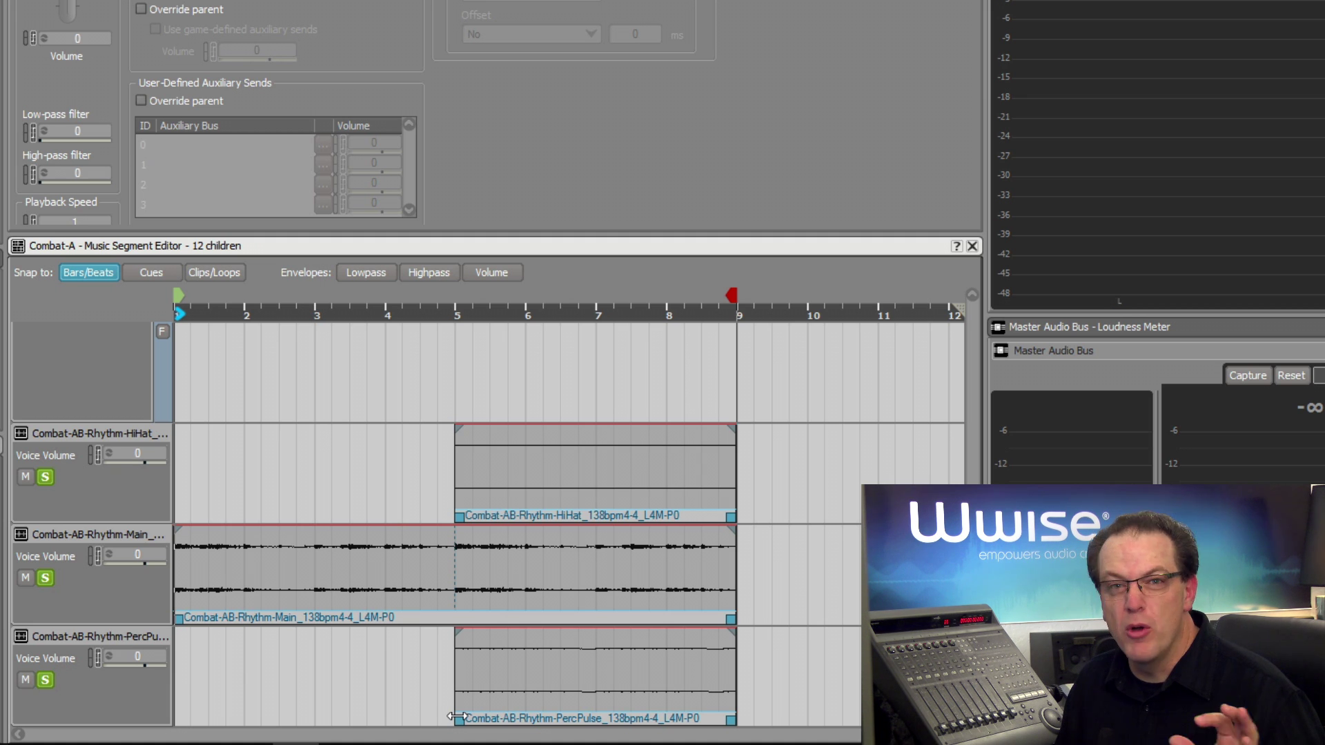
Trim the PercPulse clip's start from bar 5 to bar 7 and play the new arrangement
left_click_drag(456, 716, 588, 712)
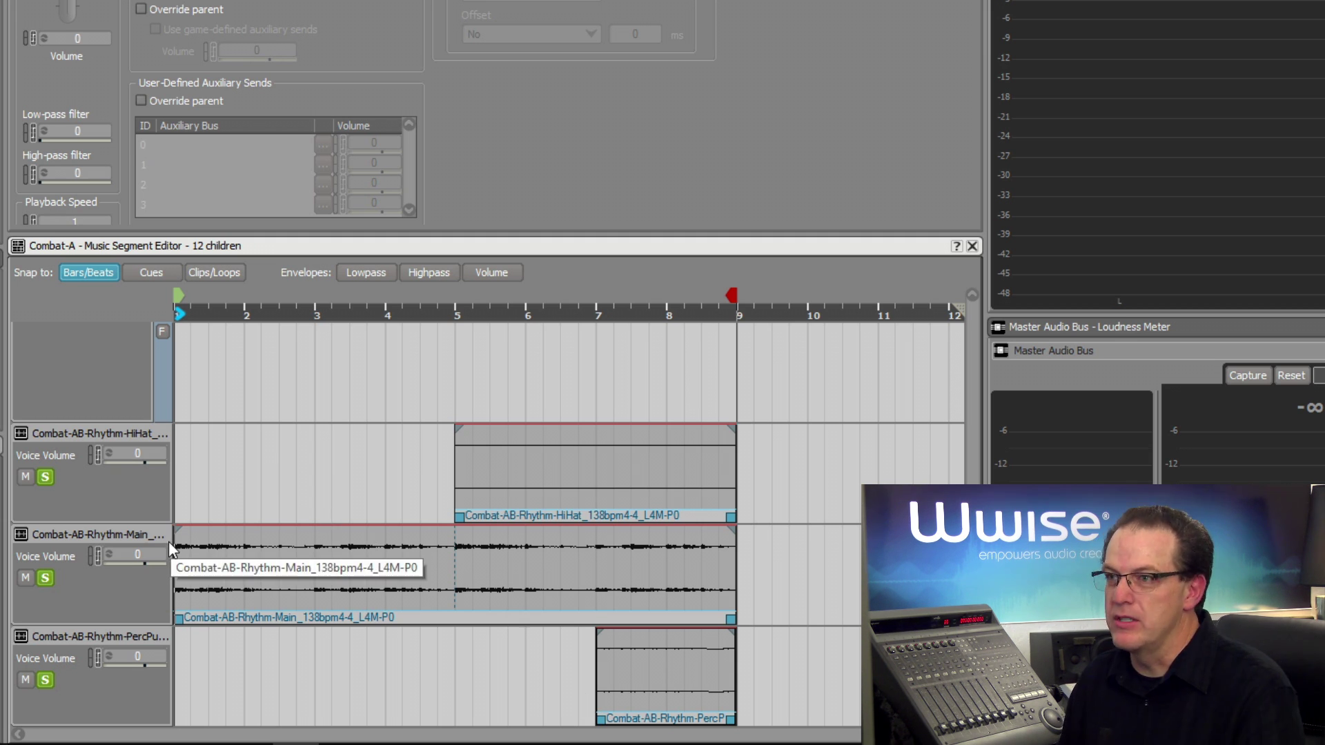
key("space")
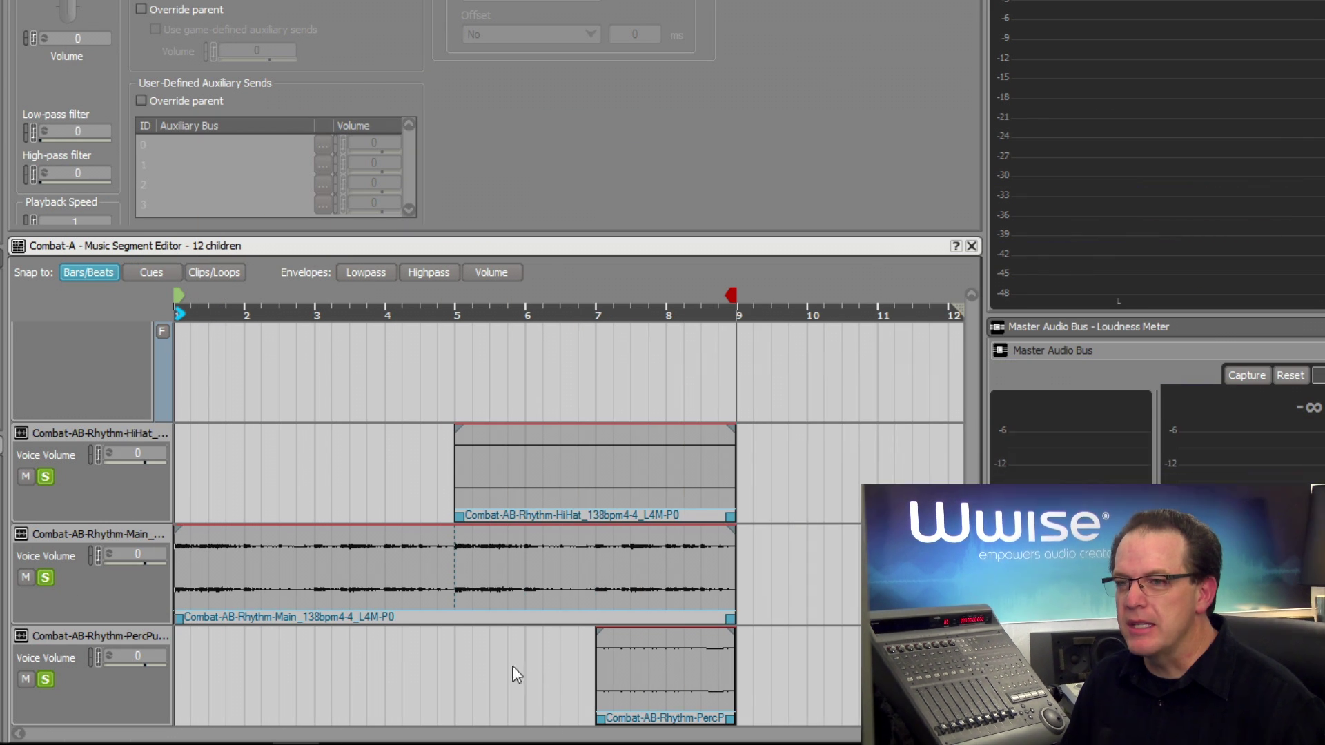
Unsolo the HiHat and PercPulse tracks, solo Arpeggio1, and audition it alone
left_click(48, 477)
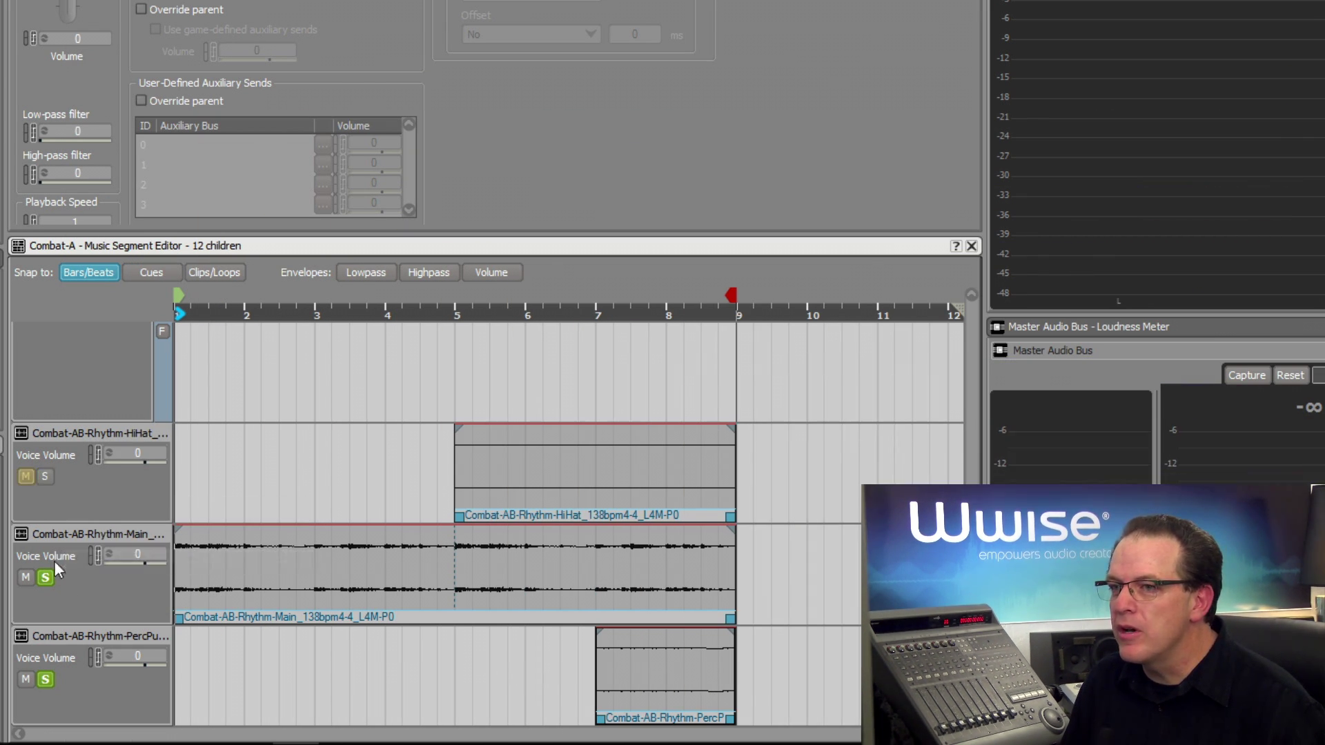
left_click(46, 678)
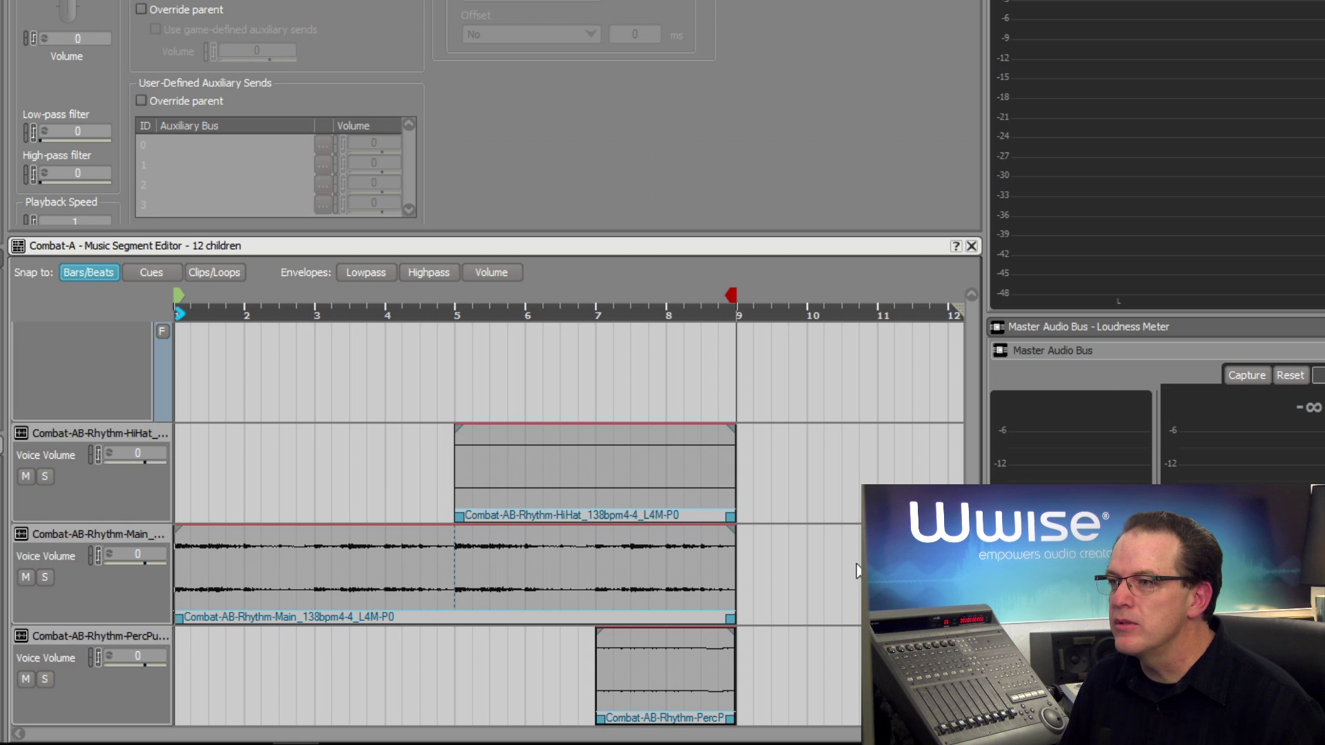
scroll(890, 322, "up", 10)
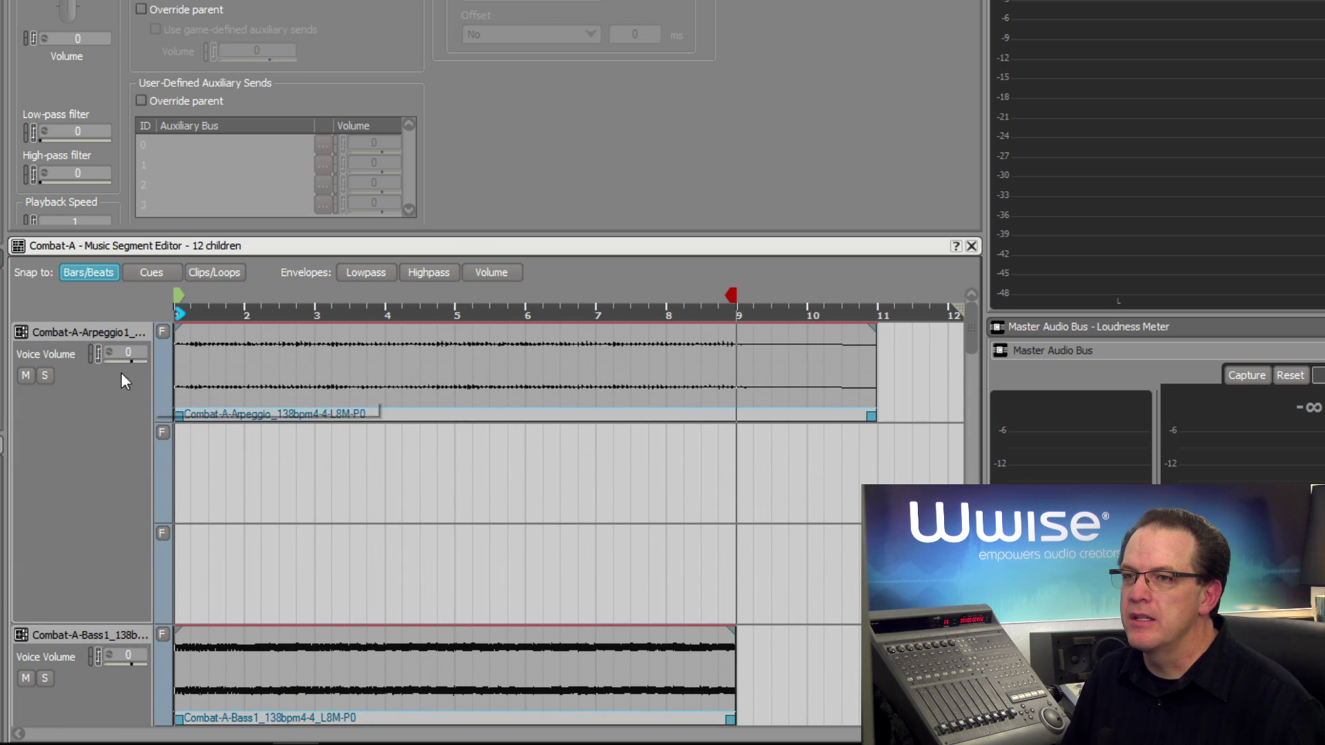
left_click(45, 376)
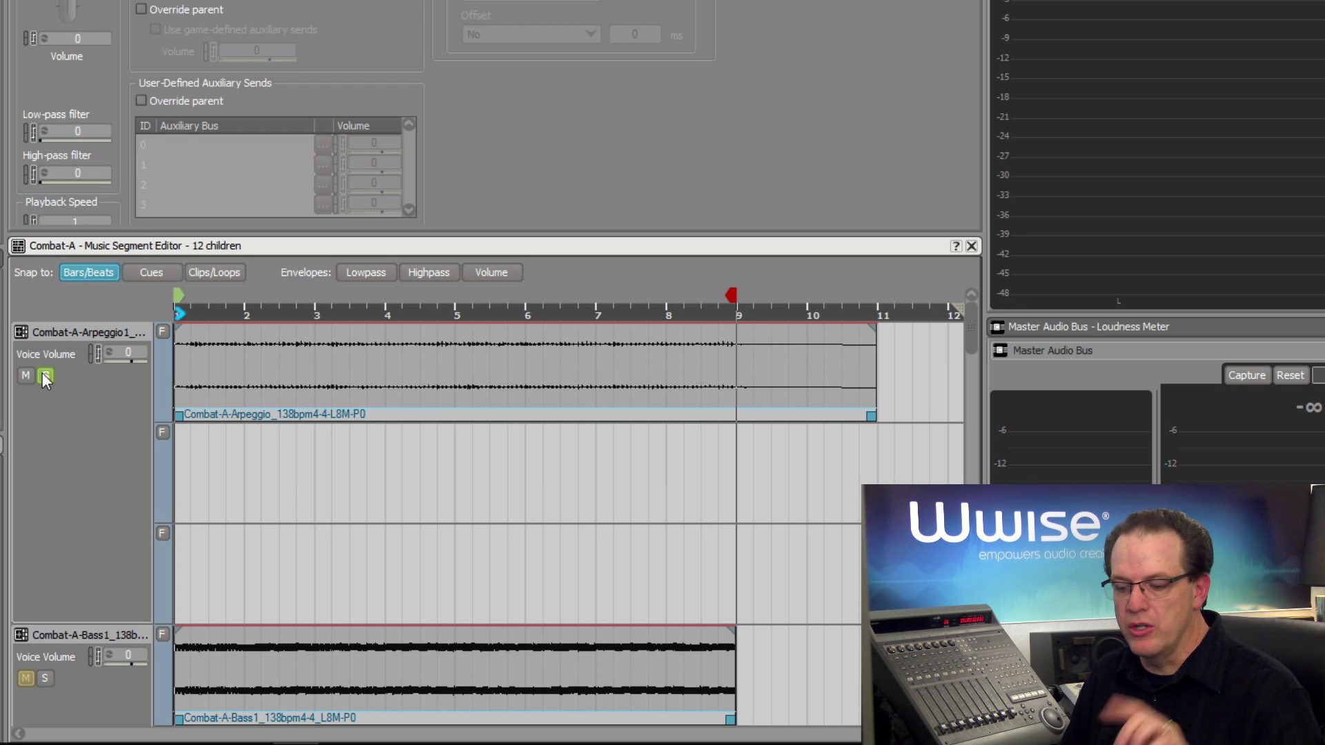
key("space")
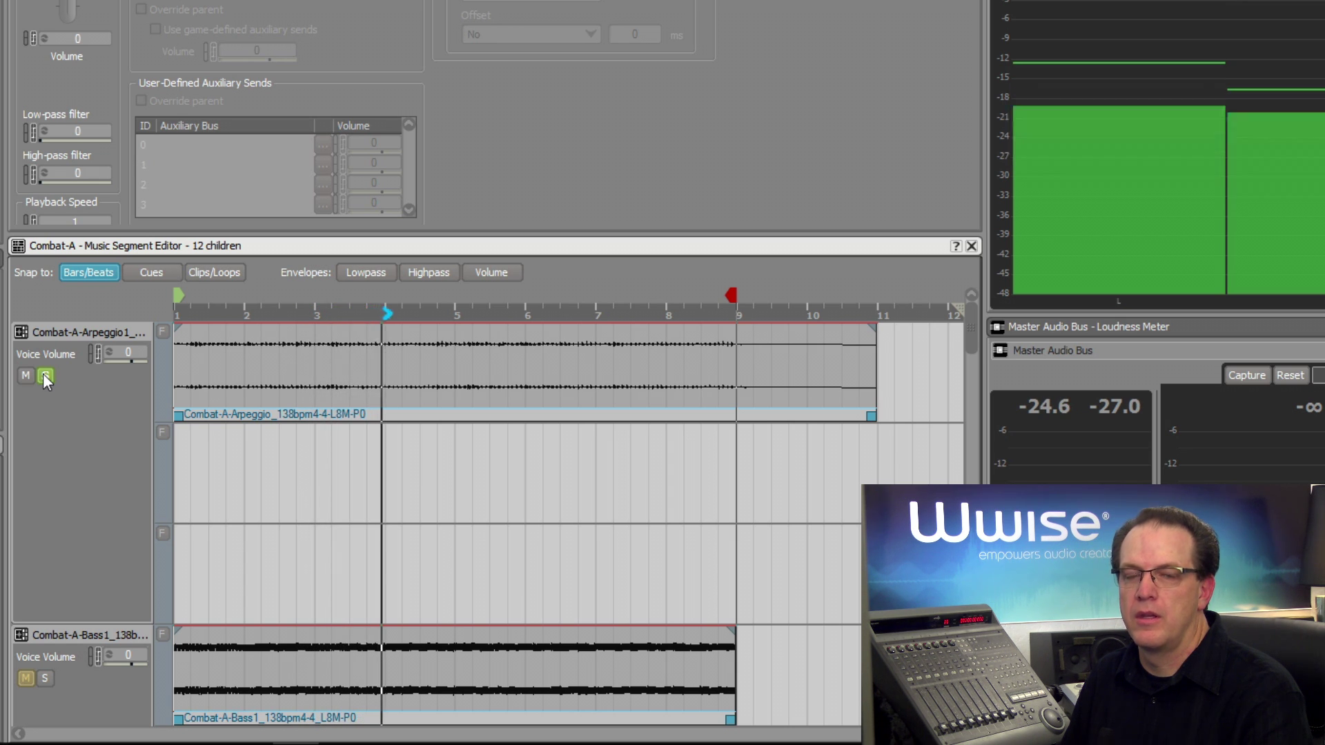
key("space")
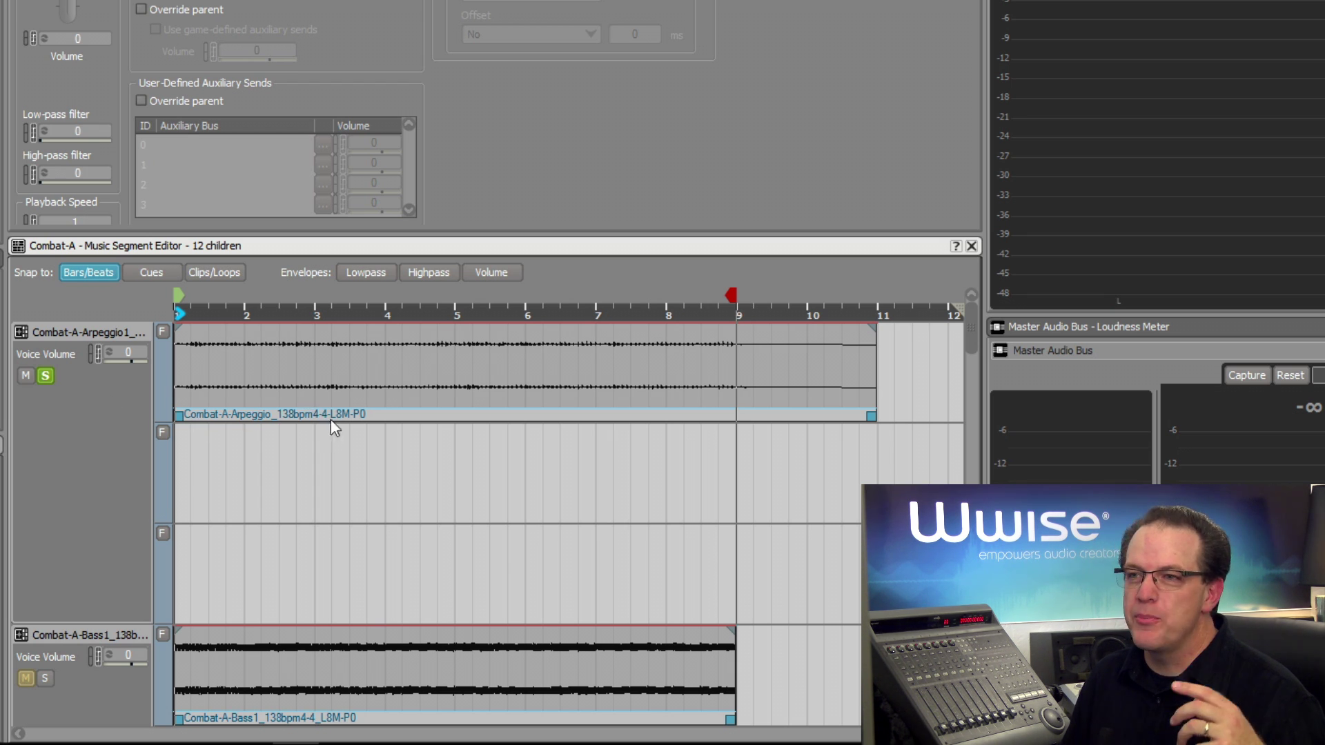
Copy the Combat-A-Arpeggio clip and paste it onto the empty second and third sub-tracks at bar 1
right_click(338, 379)
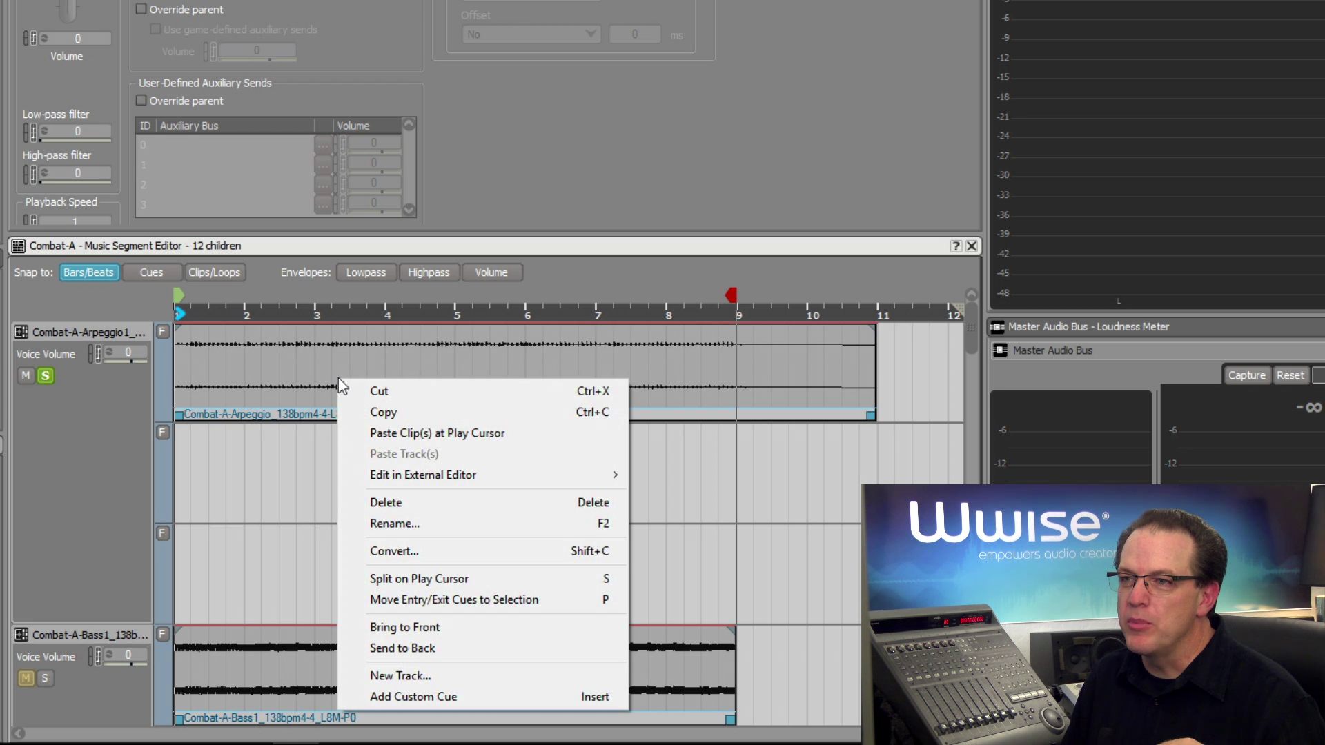
left_click(370, 411)
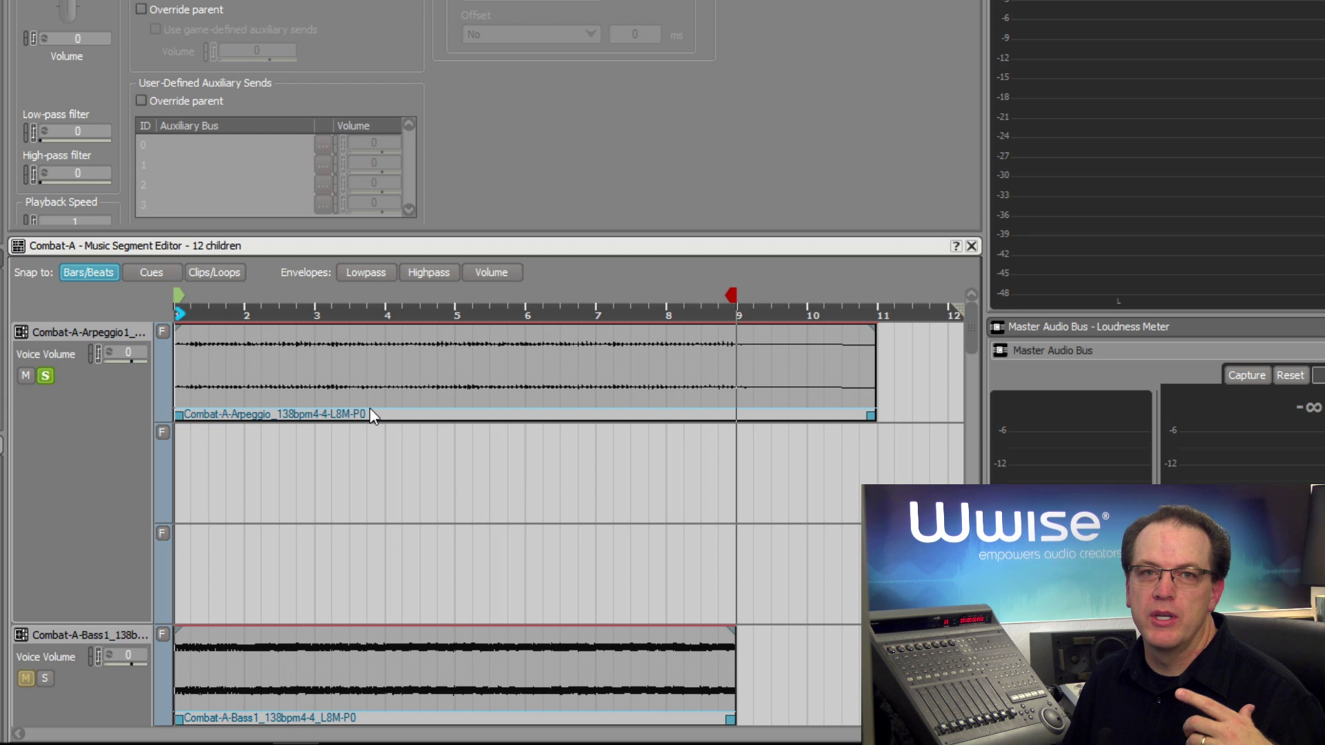
right_click(163, 478)
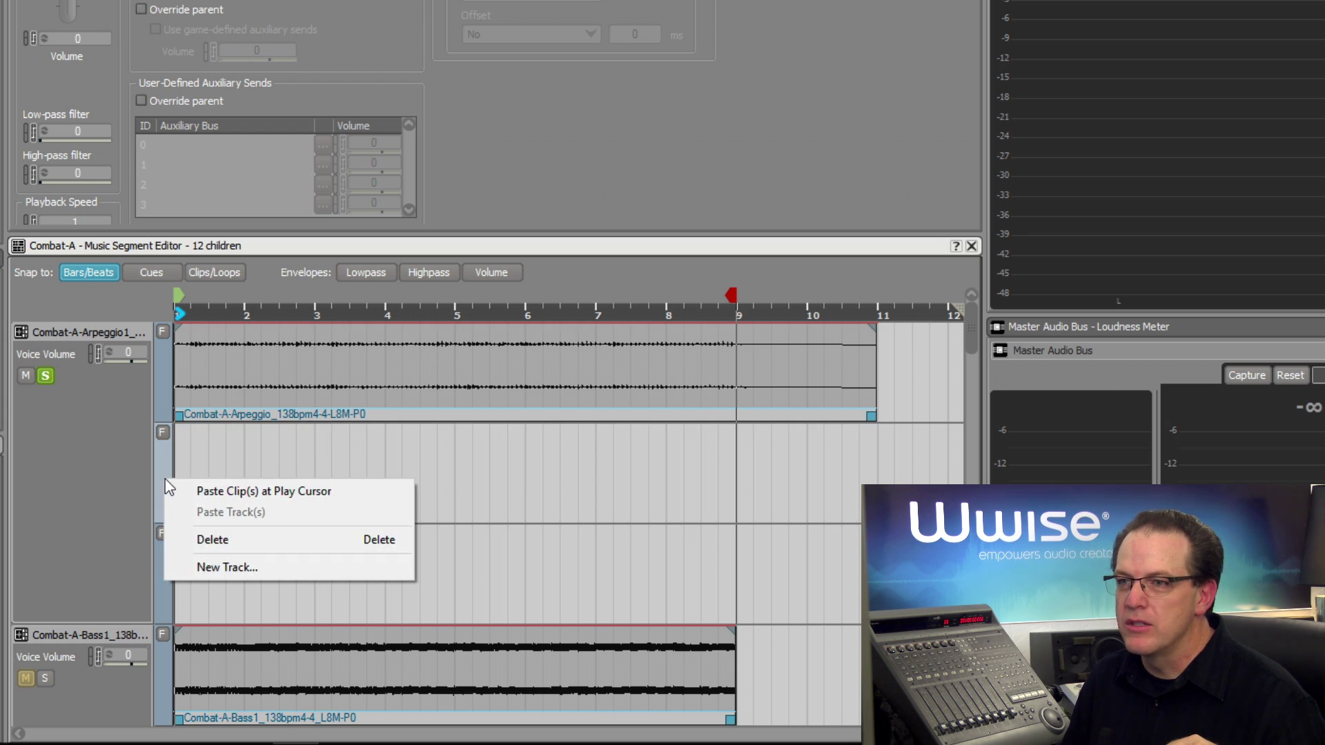
left_click(206, 493)
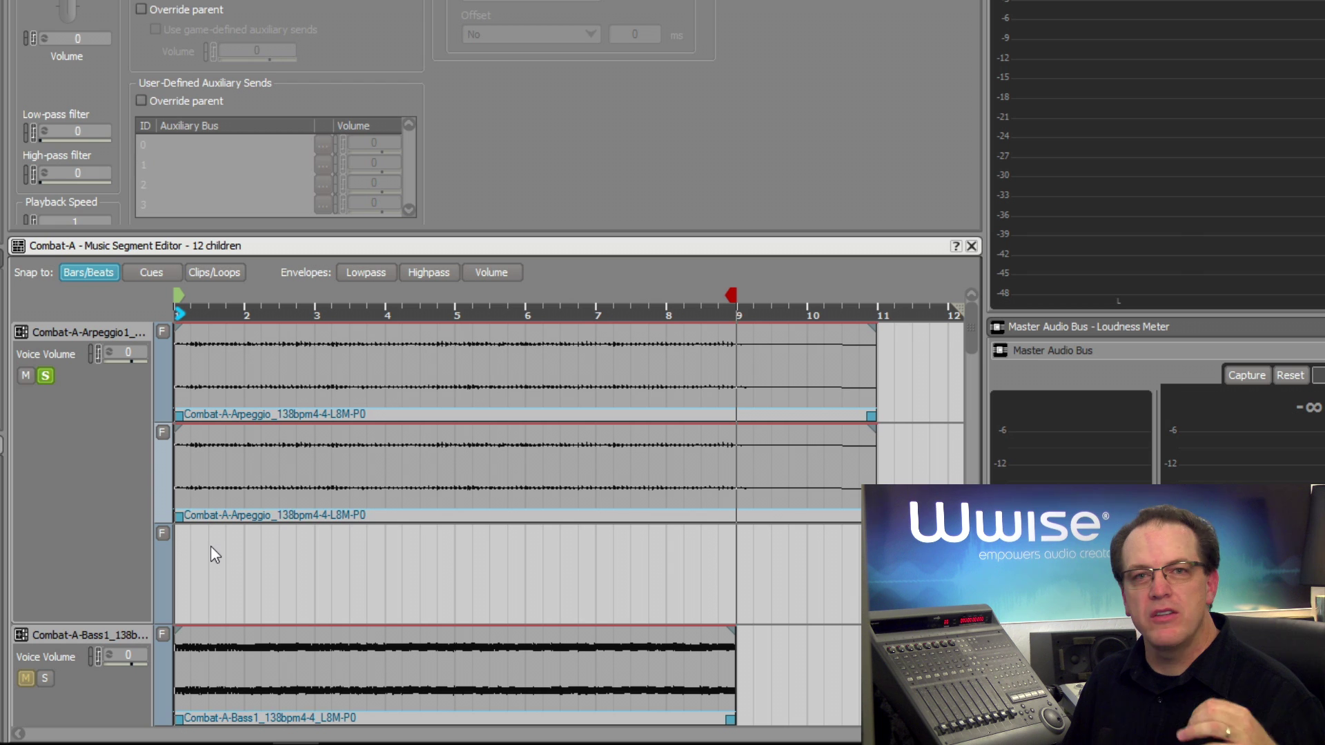
right_click(163, 568)
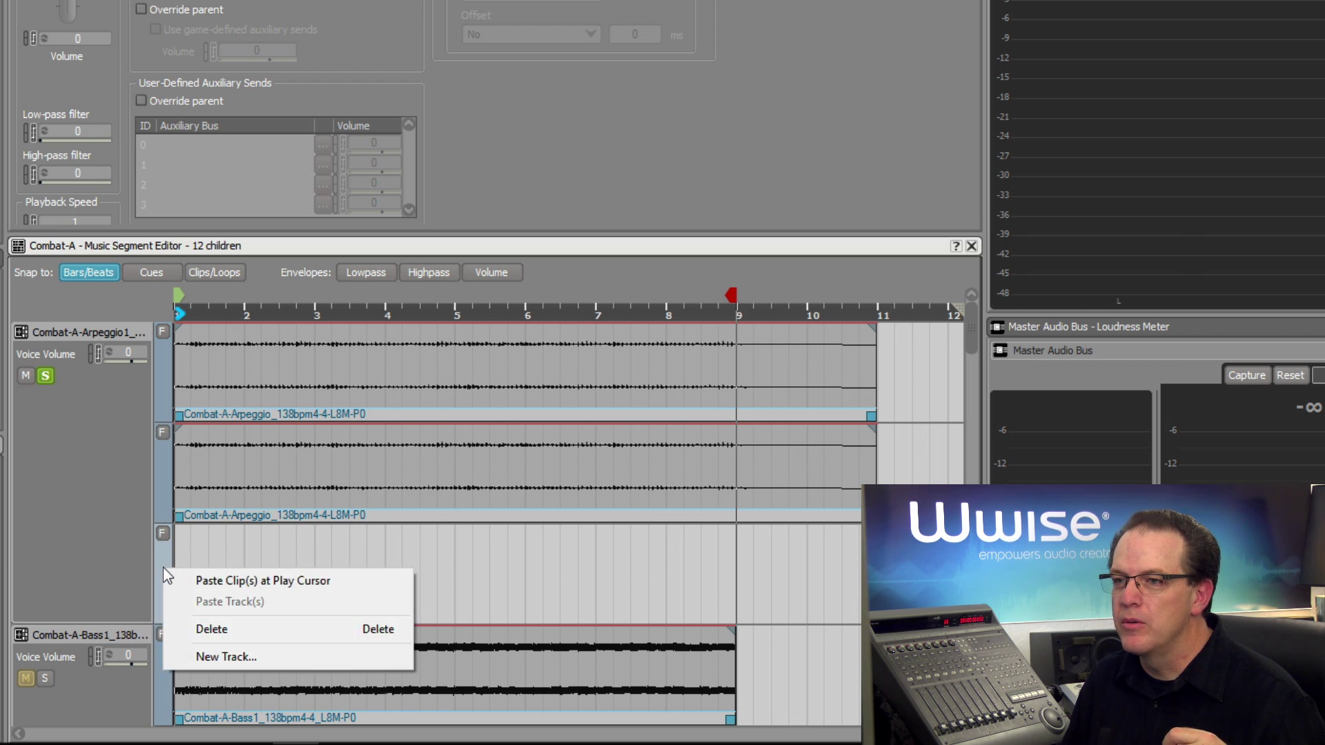
left_click(228, 583)
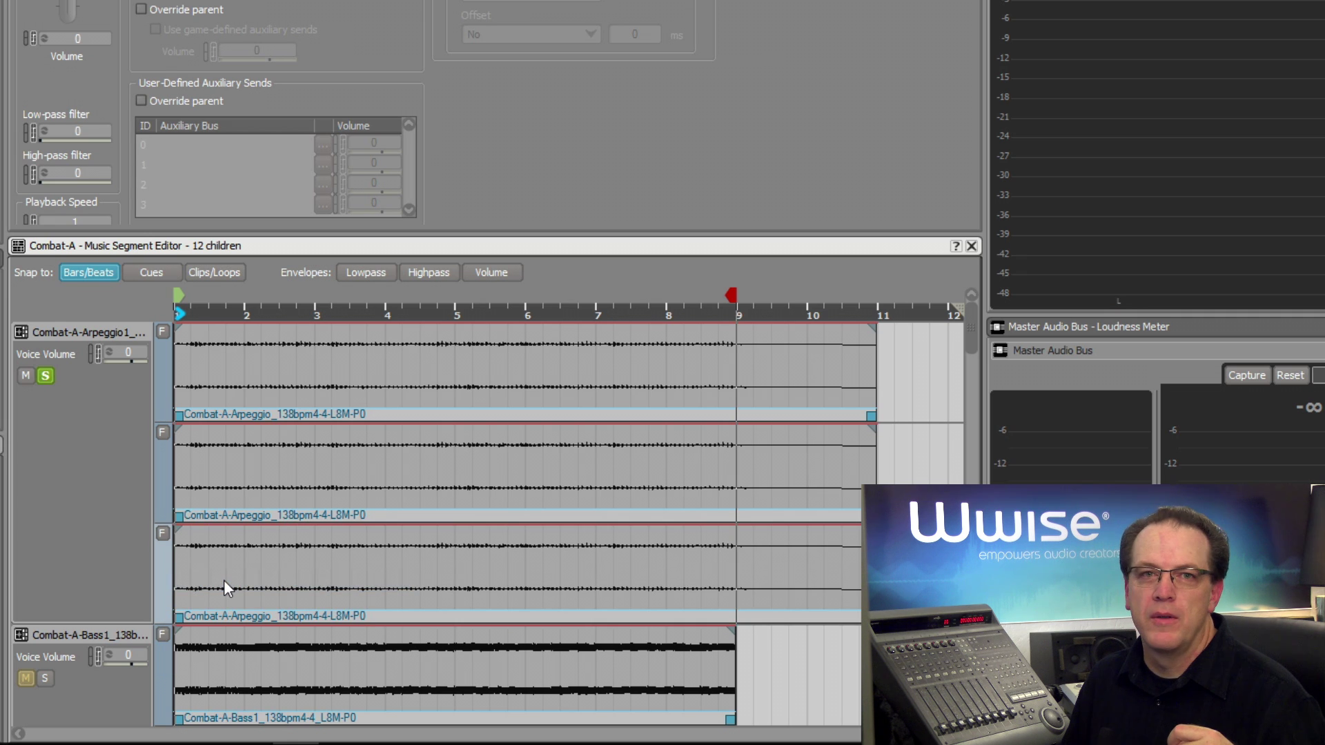
Turn on Force Usage for the second arpeggio track, then briefly play and stop the segment
left_click(163, 432)
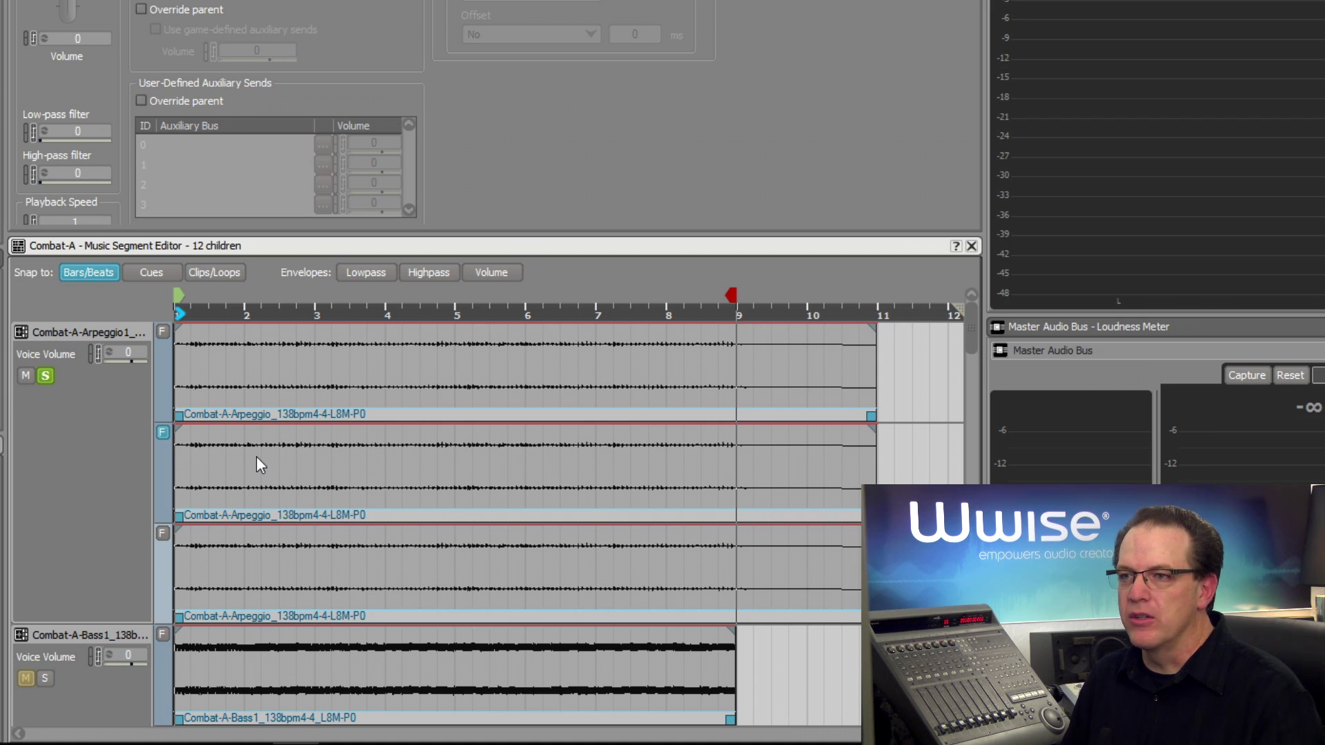
key("space")
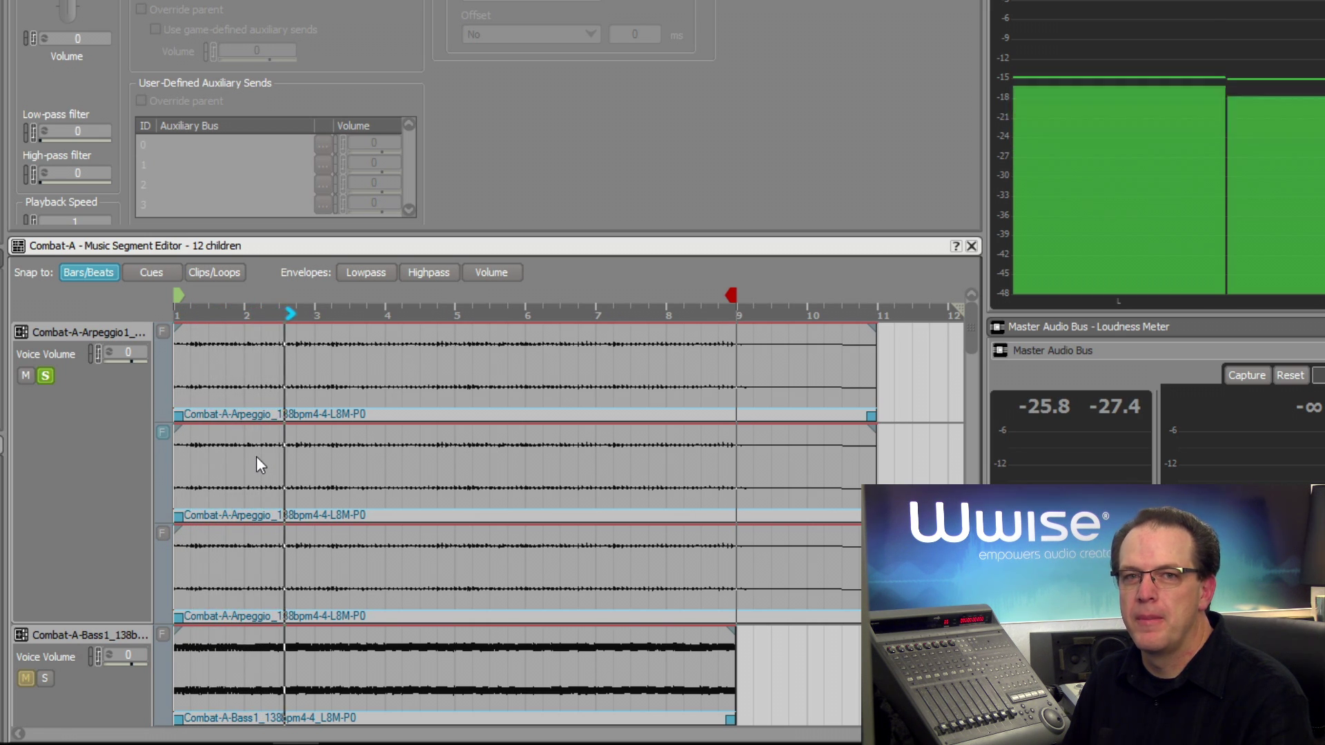
key("space")
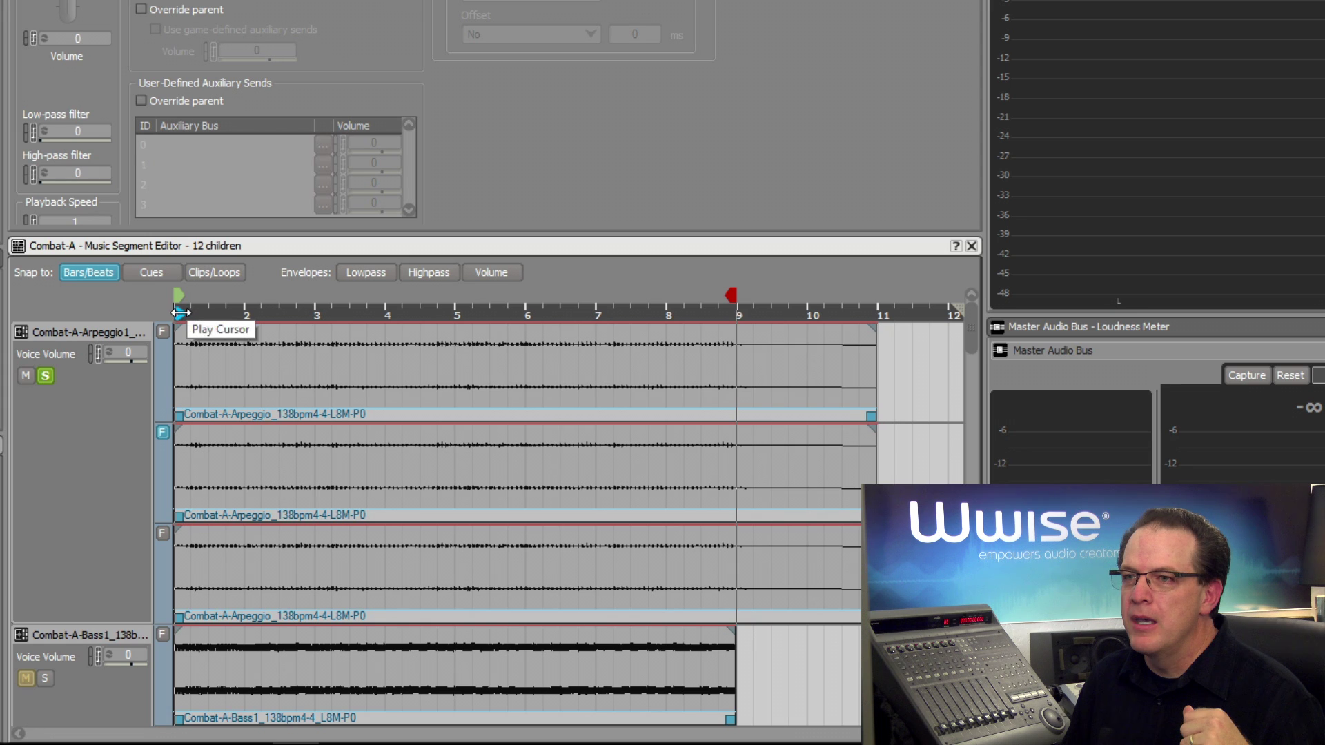
Split the second arpeggio lane's clip at successive bar lines from bar 2, then select the bar 1 piece
left_click_drag(181, 315, 245, 316)
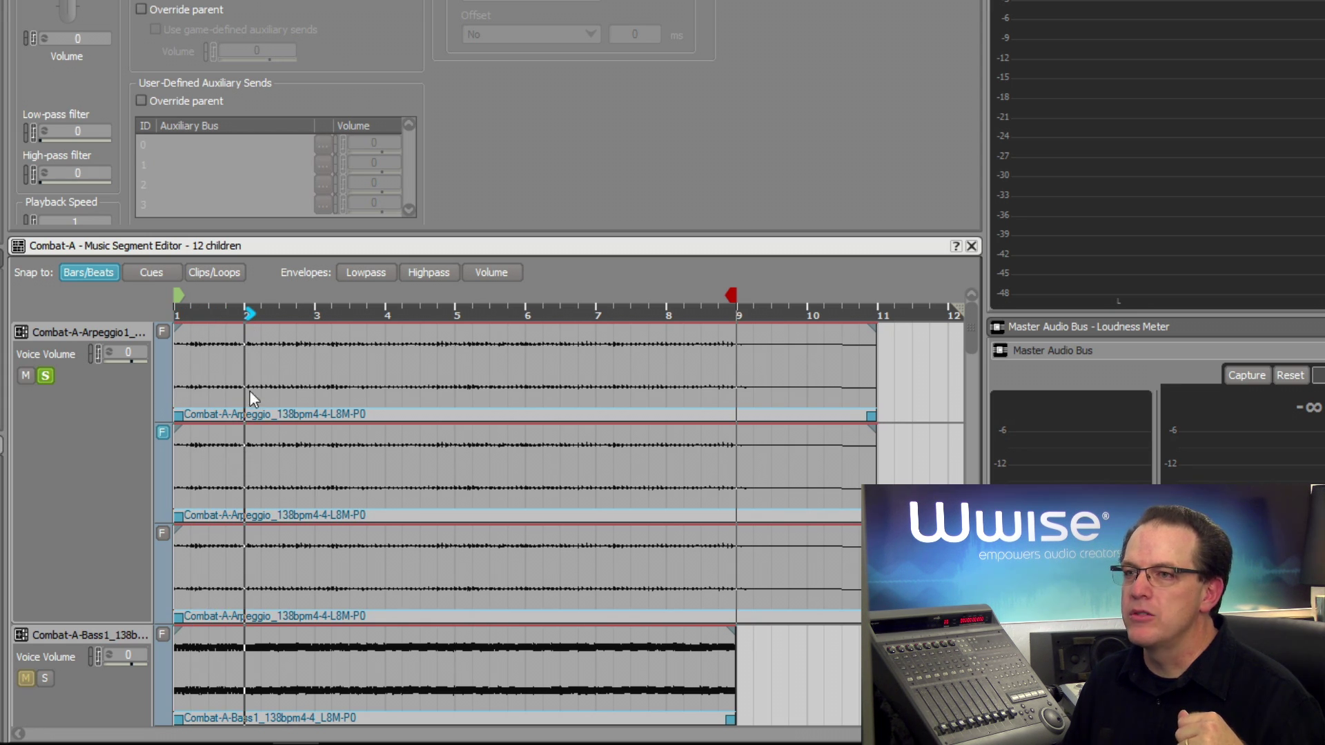
right_click(255, 463)
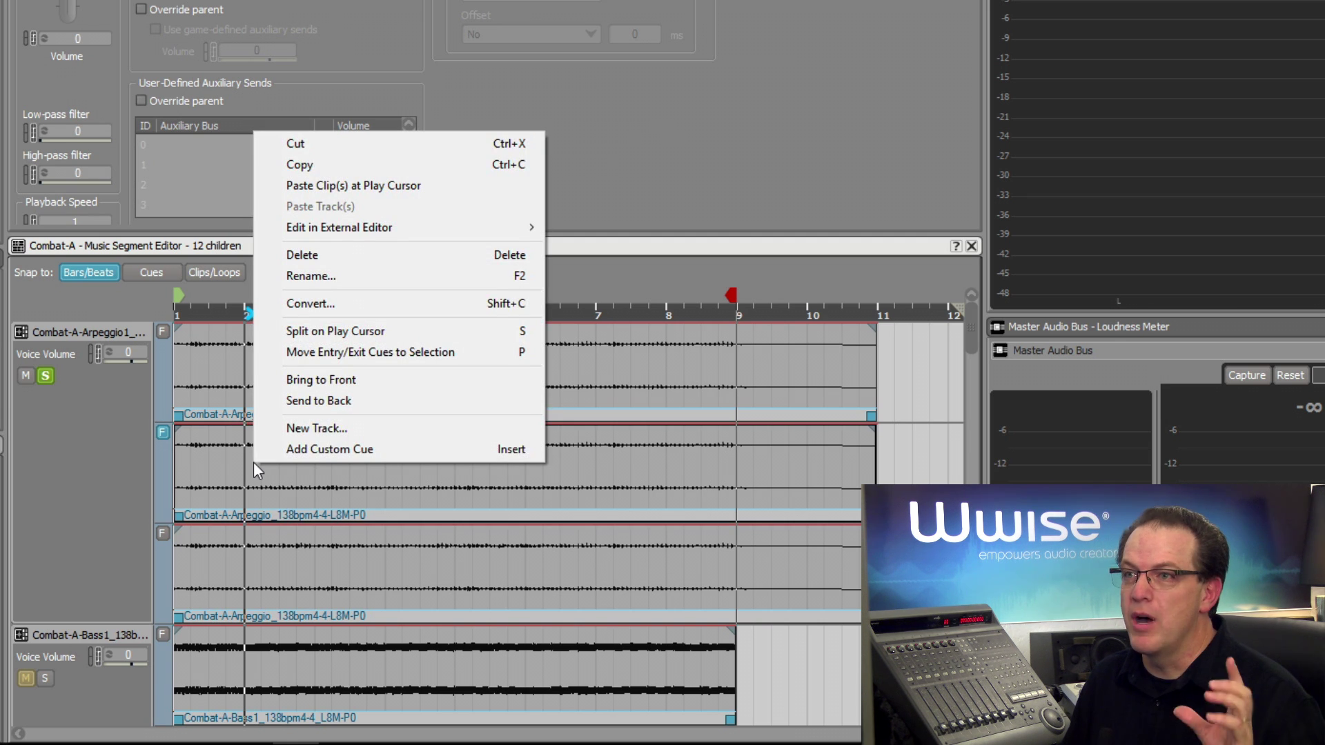
left_click(381, 337)
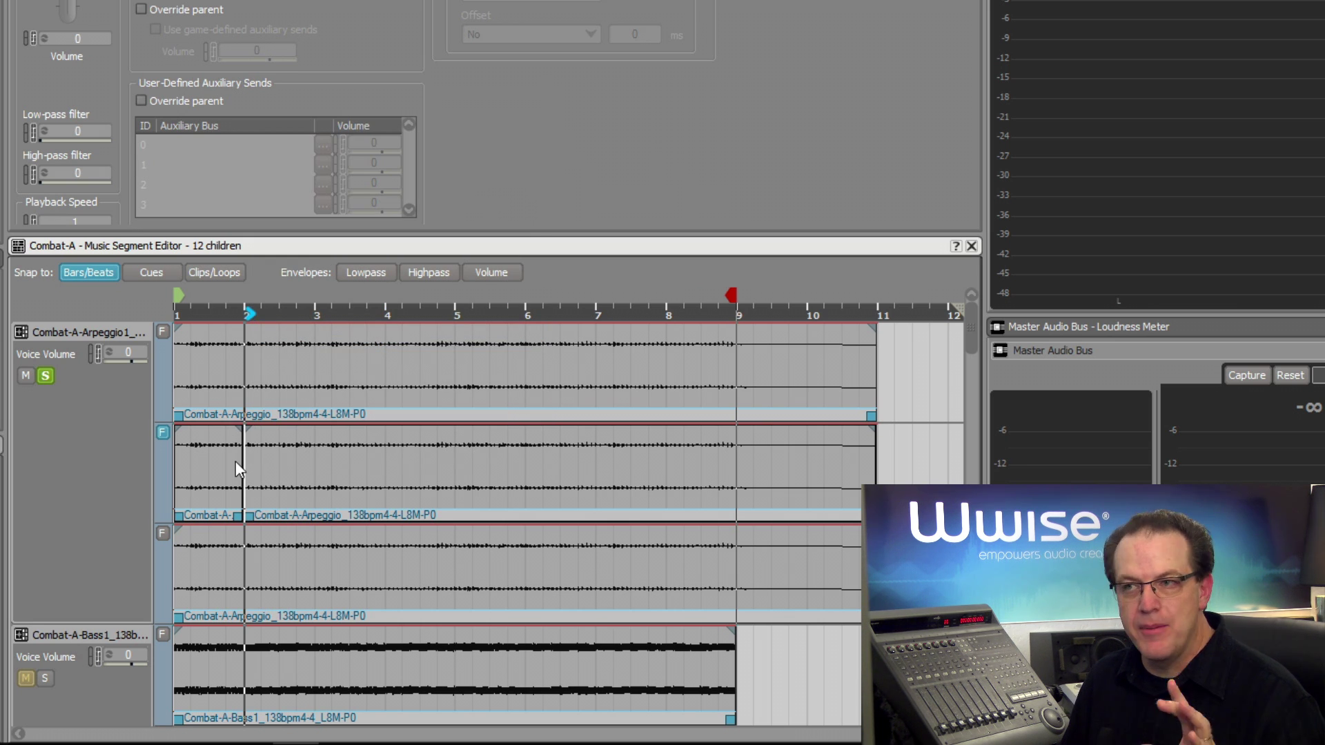
left_click_drag(250, 315, 316, 315)
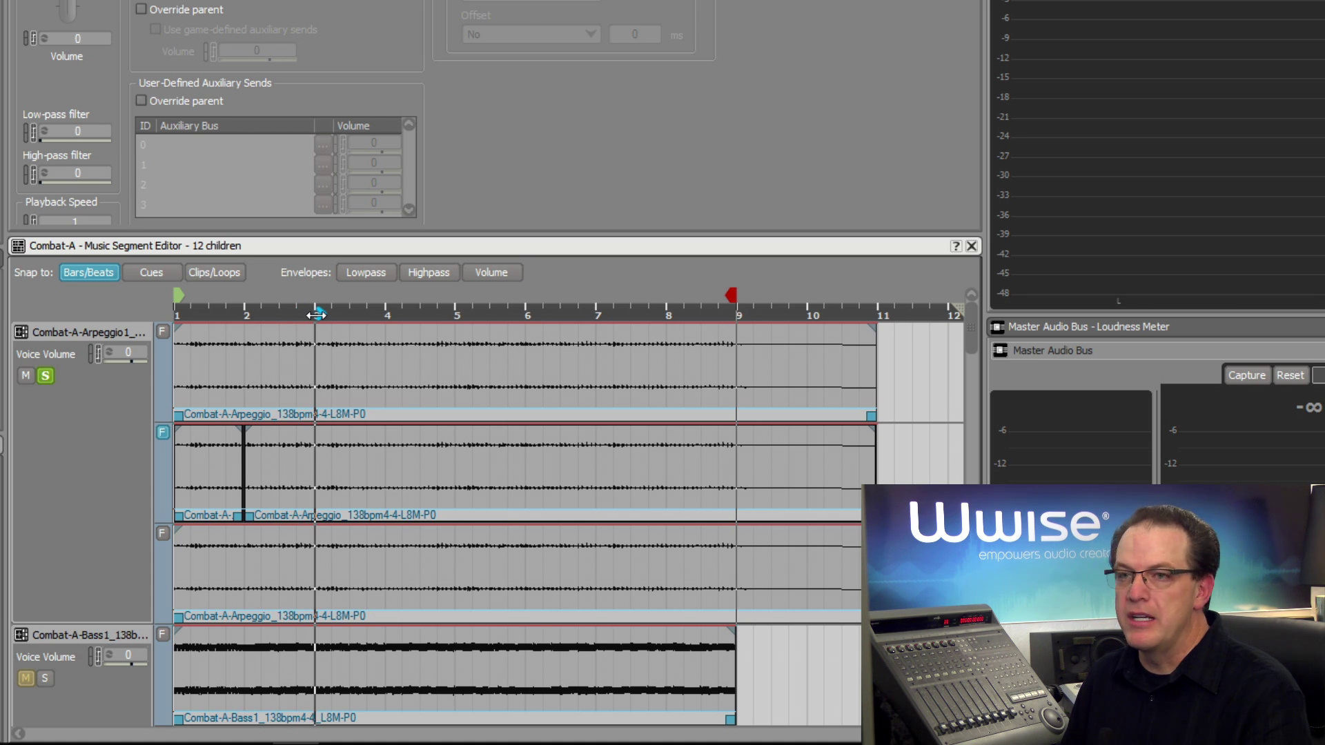
key("ctrl+k")
left_click_drag(315, 315, 743, 332)
key("ctrl+k")
key("ctrl+k")
key("ctrl+k")
key("ctrl+k")
key("ctrl+k")
key("ctrl+k")
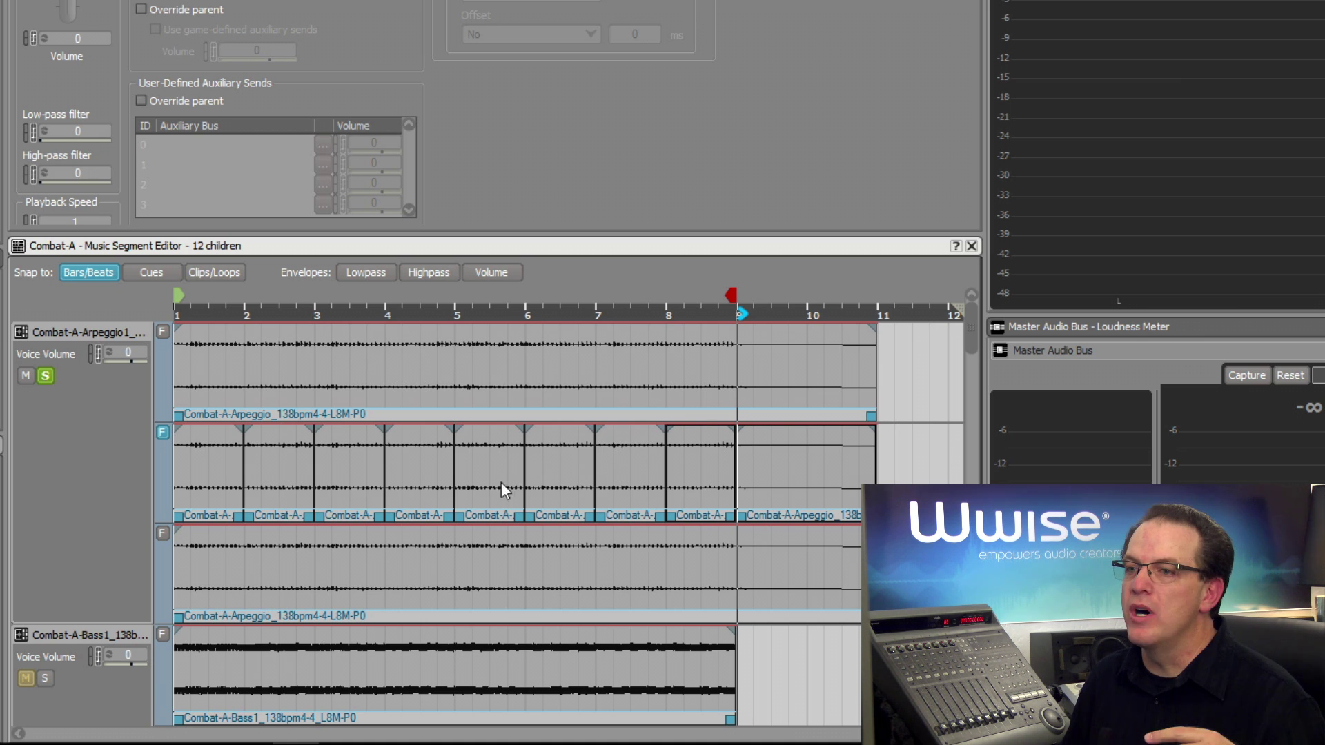
left_click(218, 478)
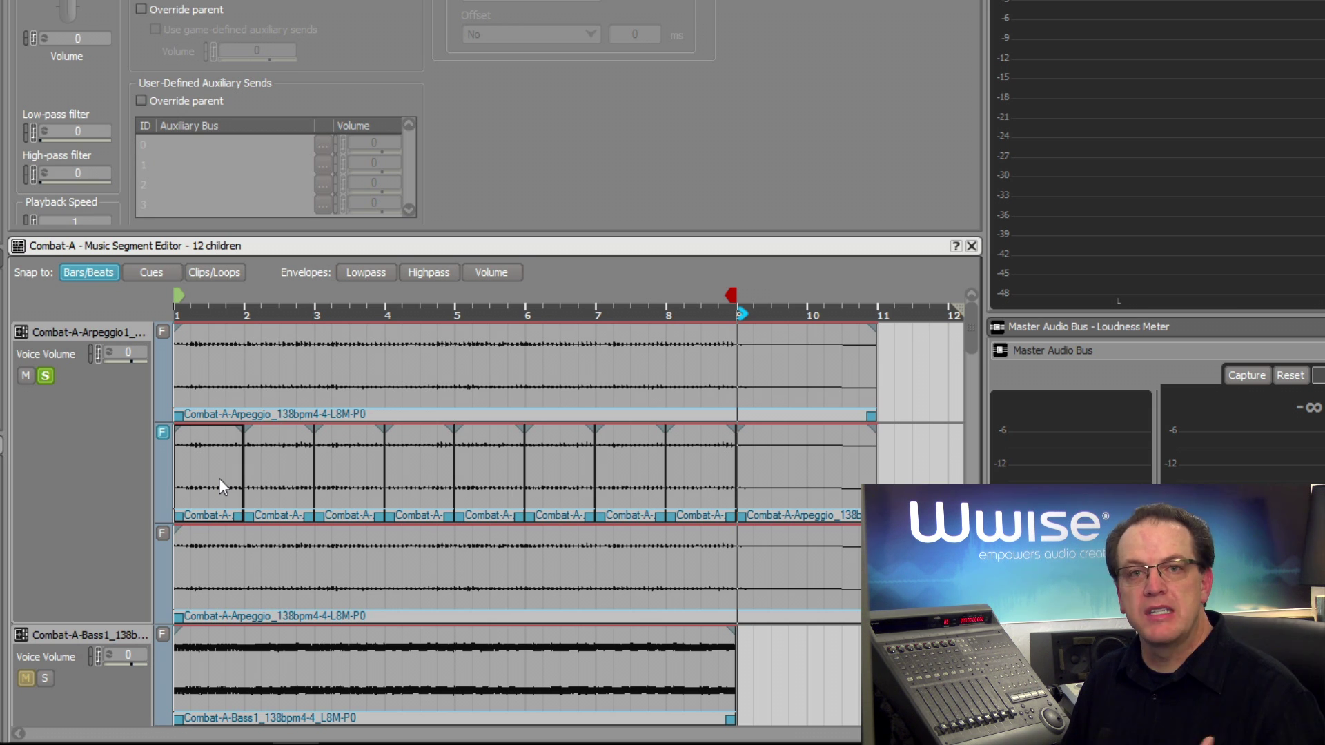
Add the bar 3, 5, 7 and 9 pieces to the bar 1 selection on the second lane and delete them
left_click(338, 473, "ctrl")
left_click(486, 462, "ctrl")
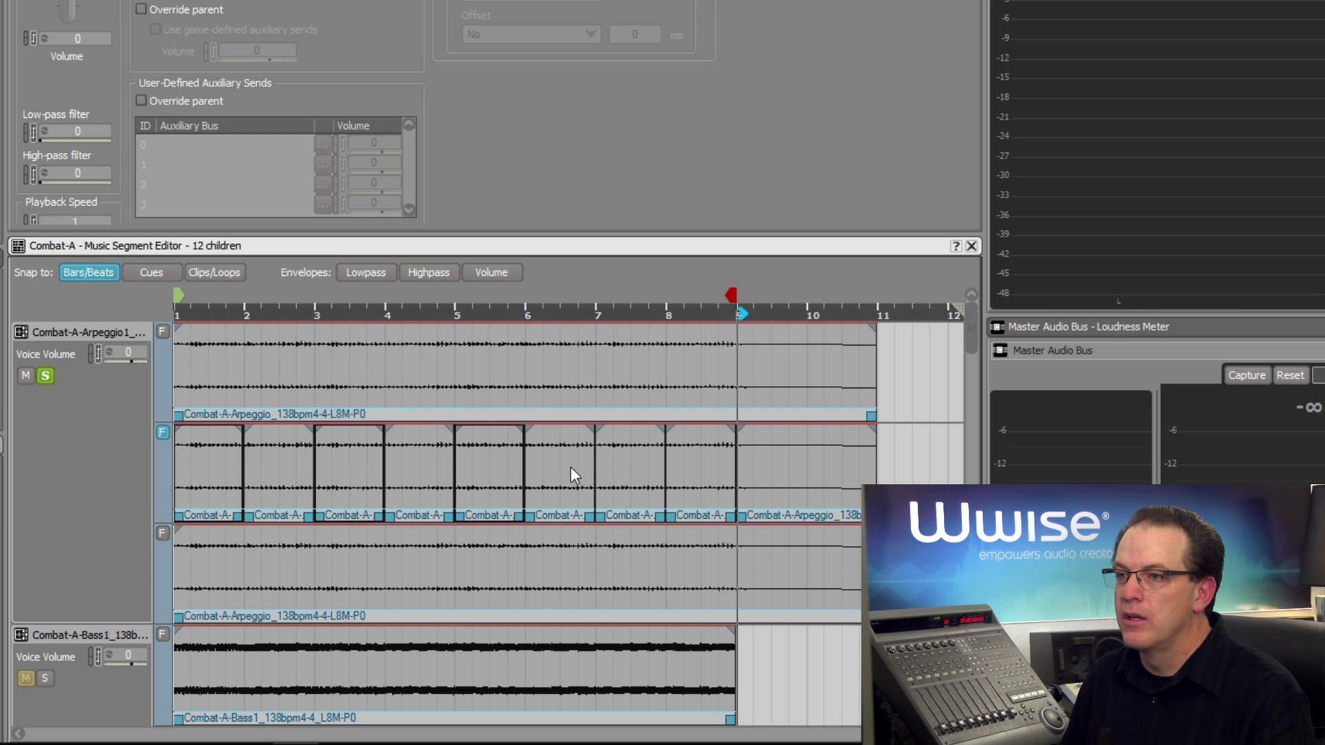
left_click(607, 468, "ctrl")
left_click(751, 478, "ctrl")
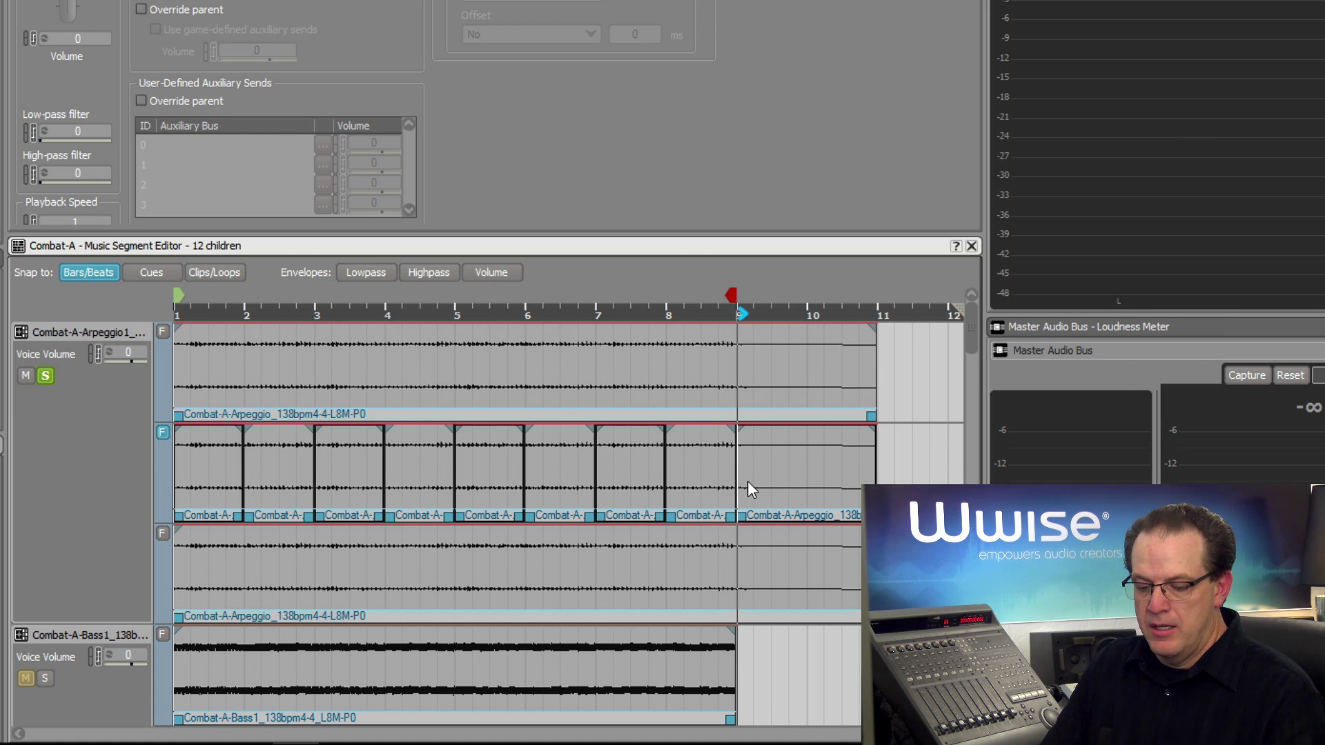
key("Delete")
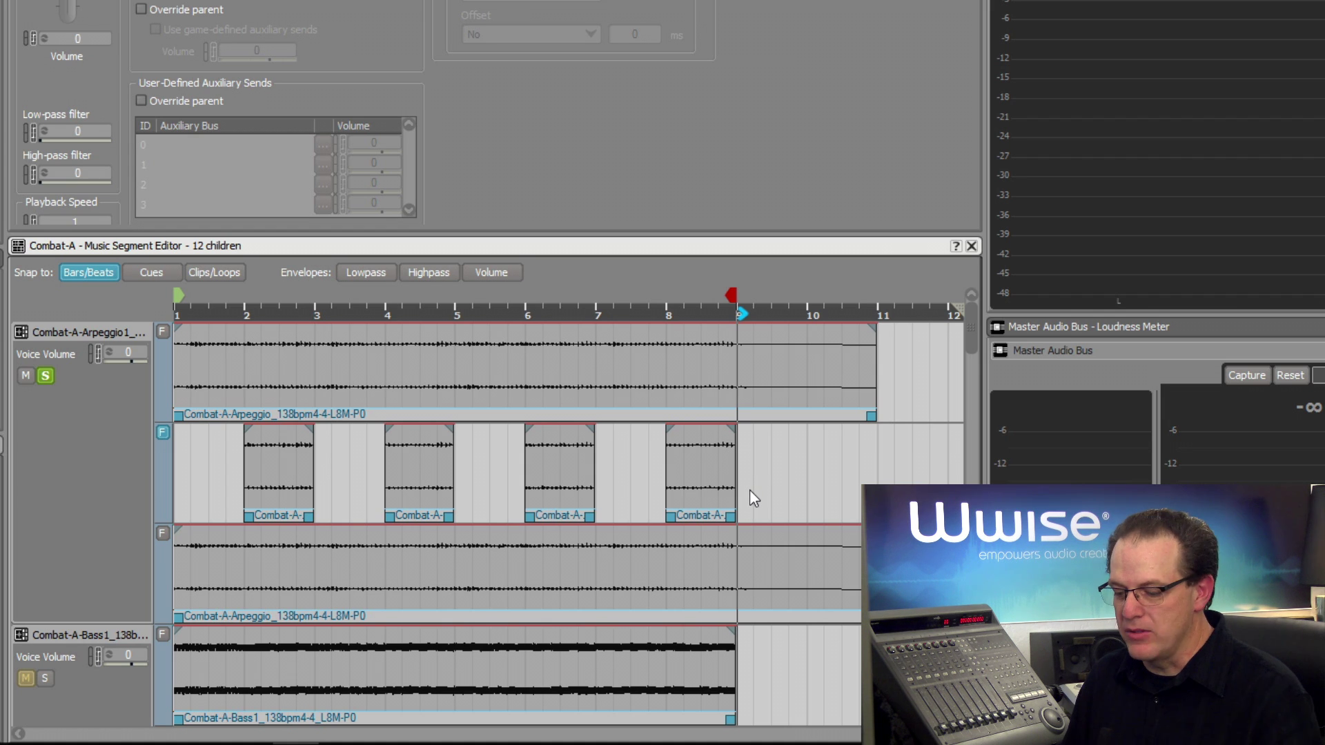
left_click(396, 312)
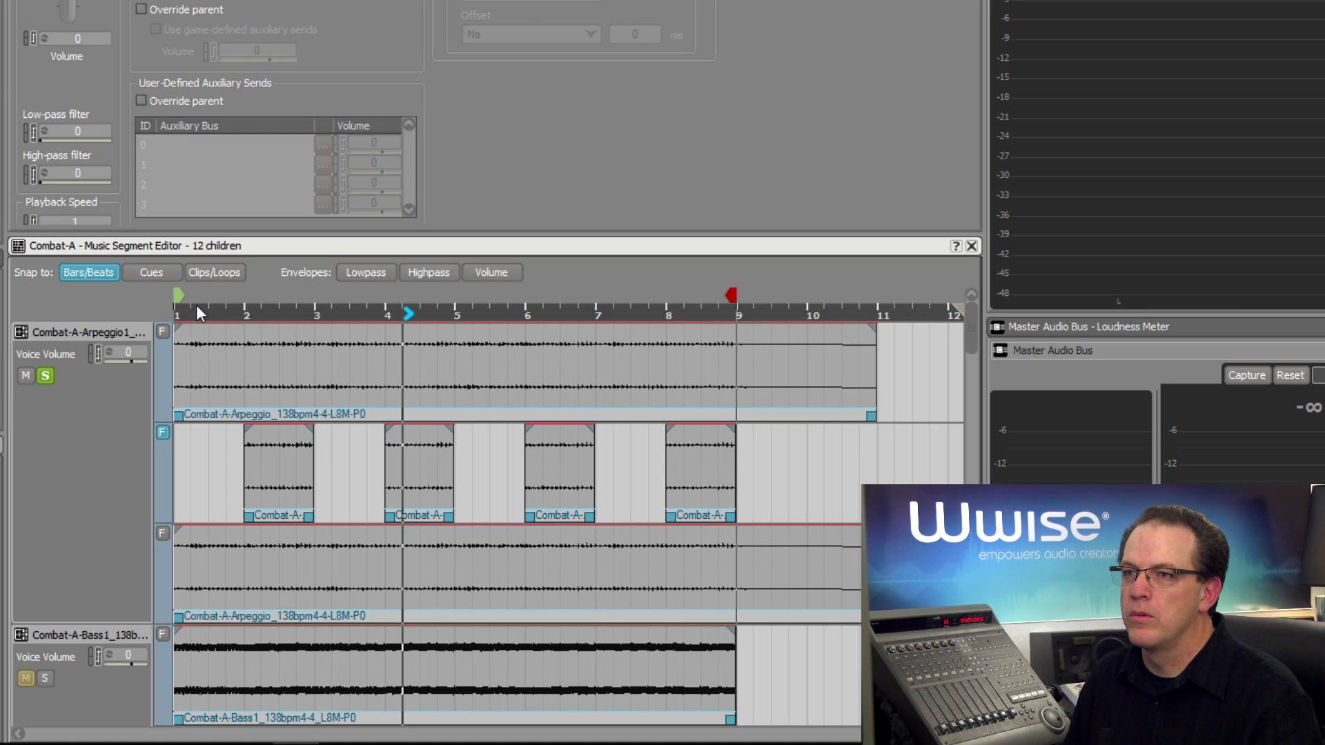
left_click(176, 312)
key("space")
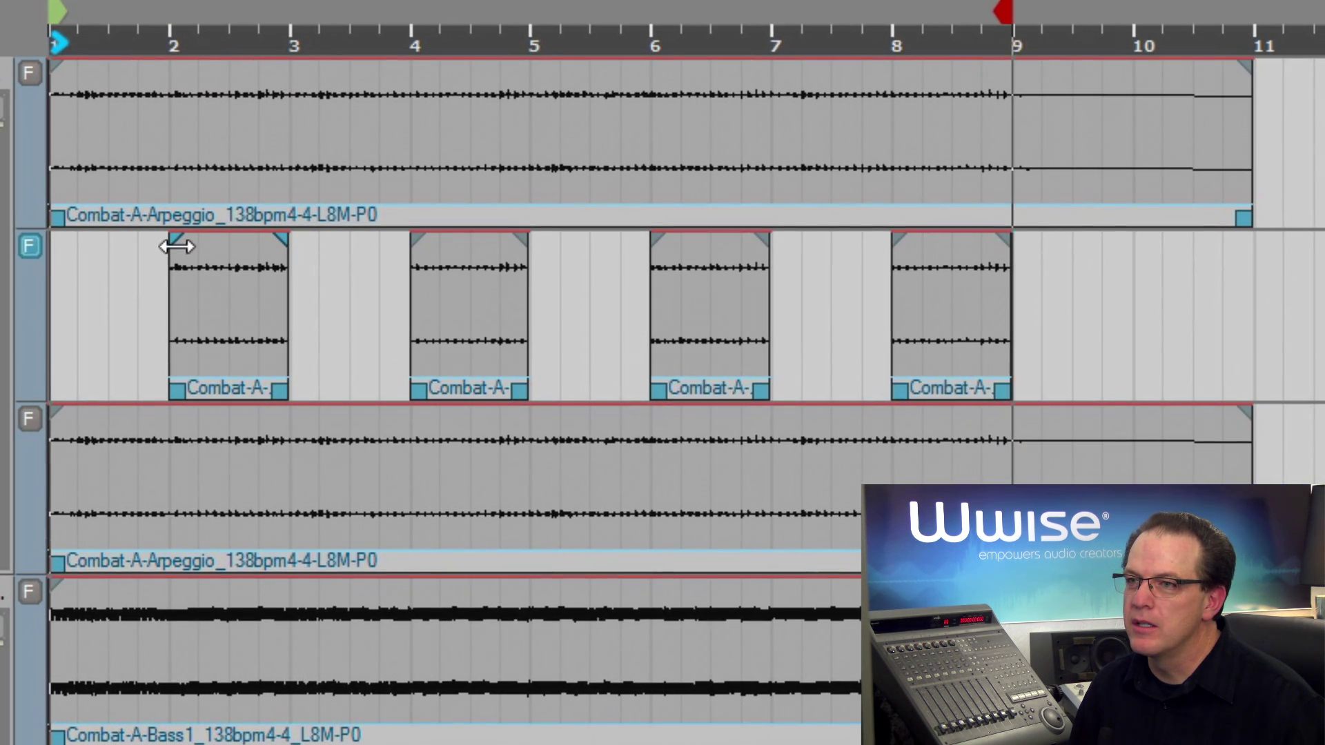
Add fade-ins and fade-outs to the arpeggio clips at bars 2, 4 and 6, and begin the bar 8 fade-in
left_click_drag(178, 239, 232, 246)
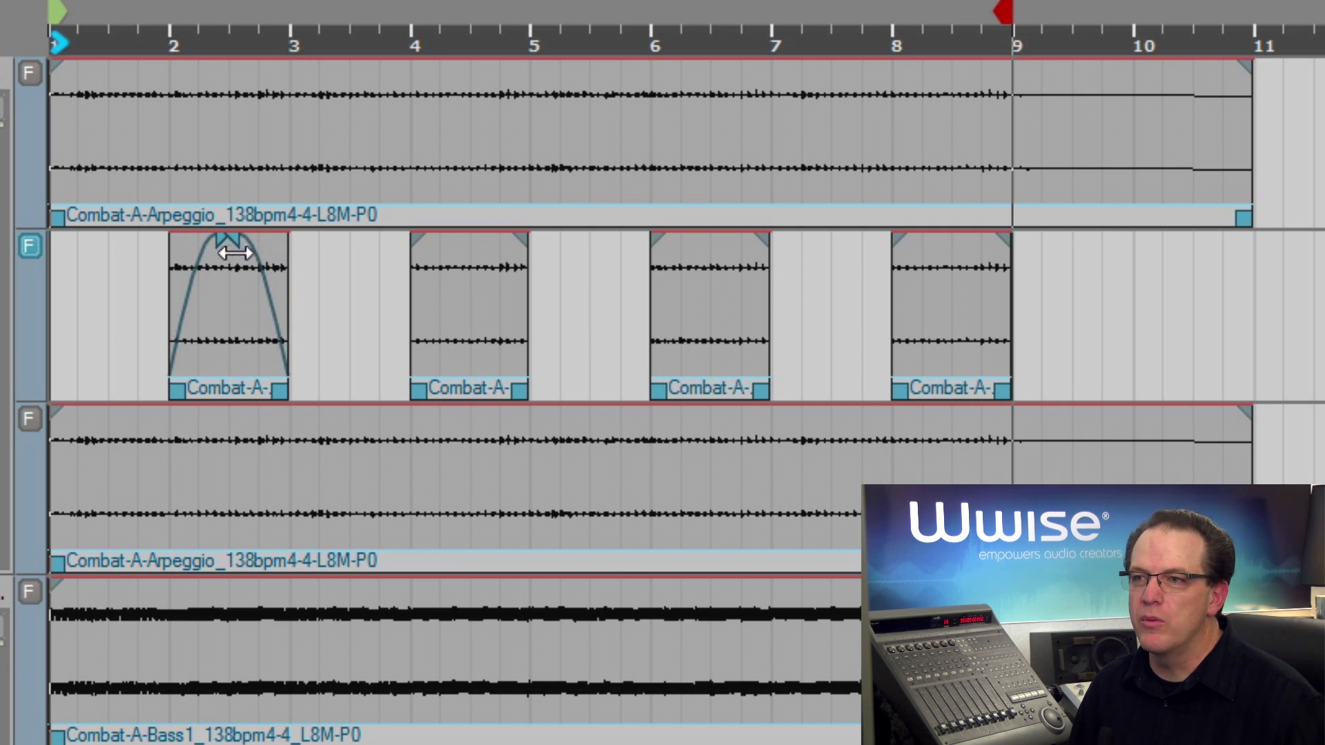
right_click(259, 261)
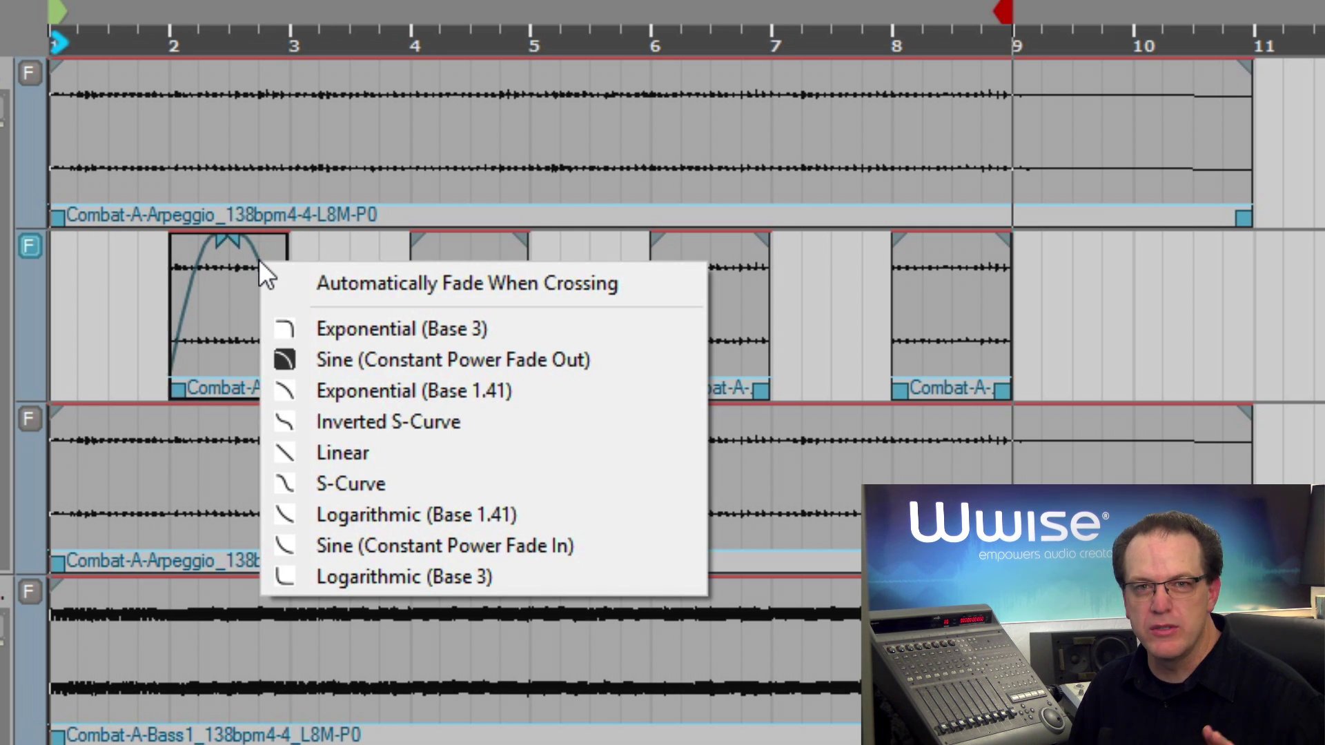
left_click(309, 241)
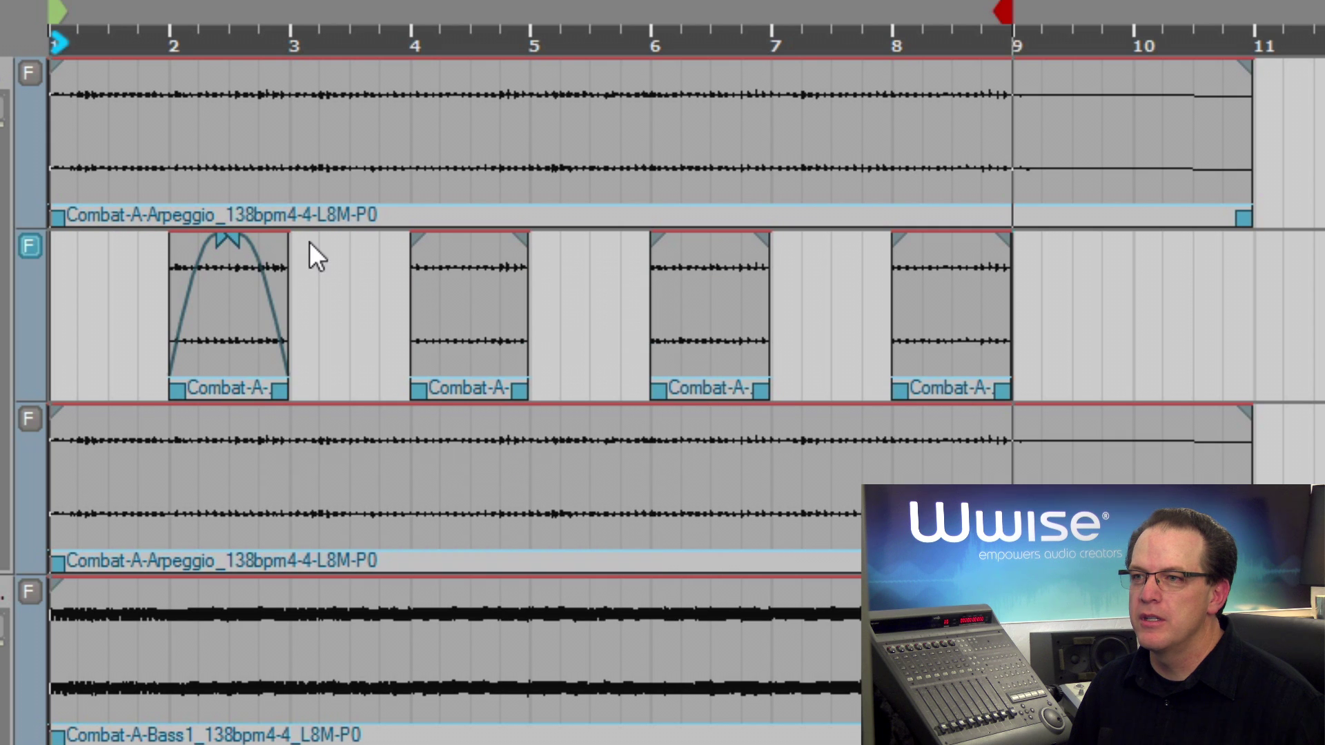
left_click_drag(416, 237, 472, 240)
left_click_drag(654, 237, 715, 237)
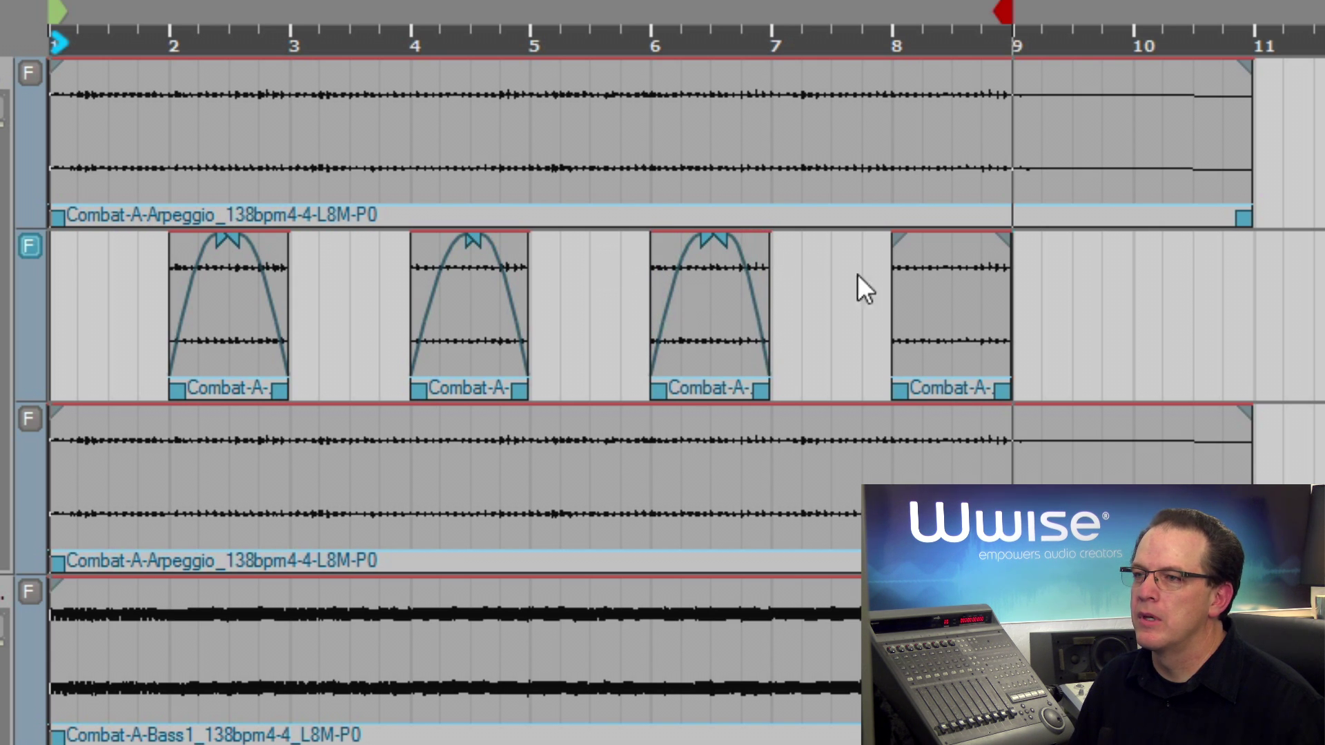
left_click_drag(893, 236, 961, 247)
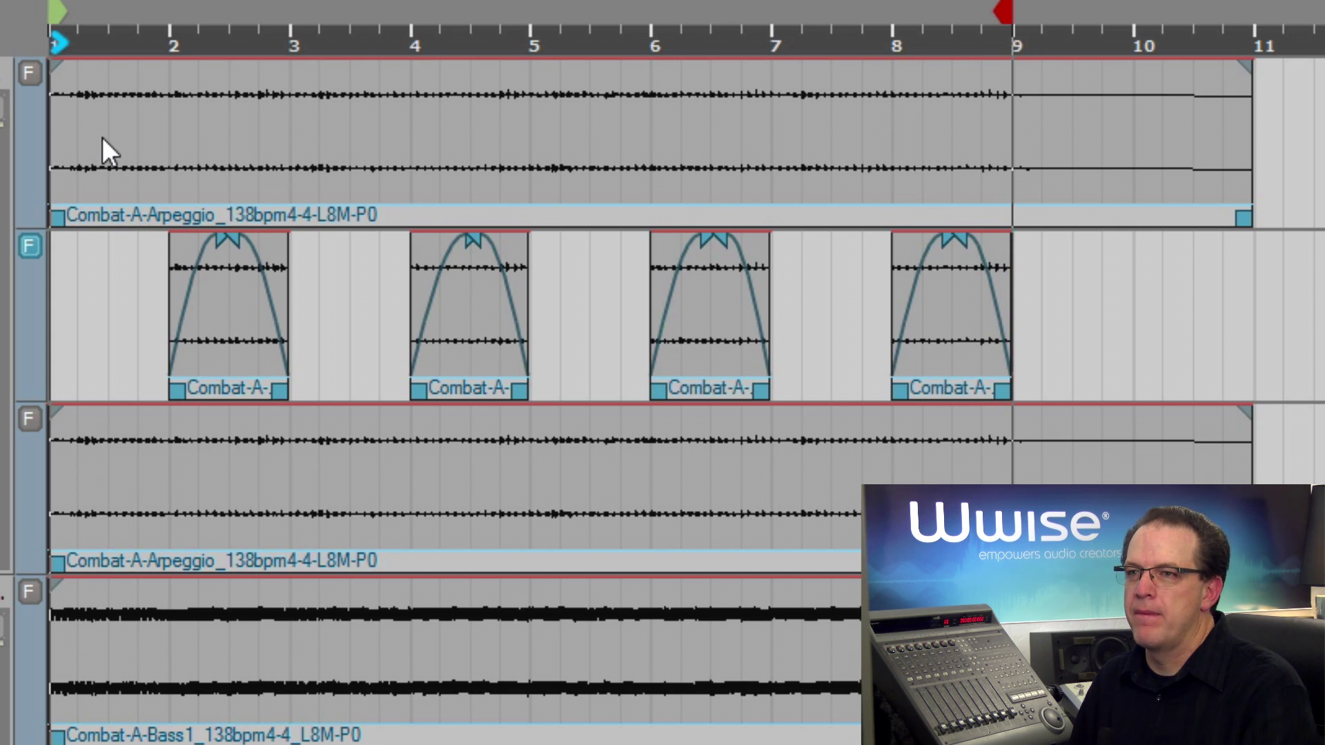
Play the segment to hear the four faded arpeggio clips, then stop playback
key("space")
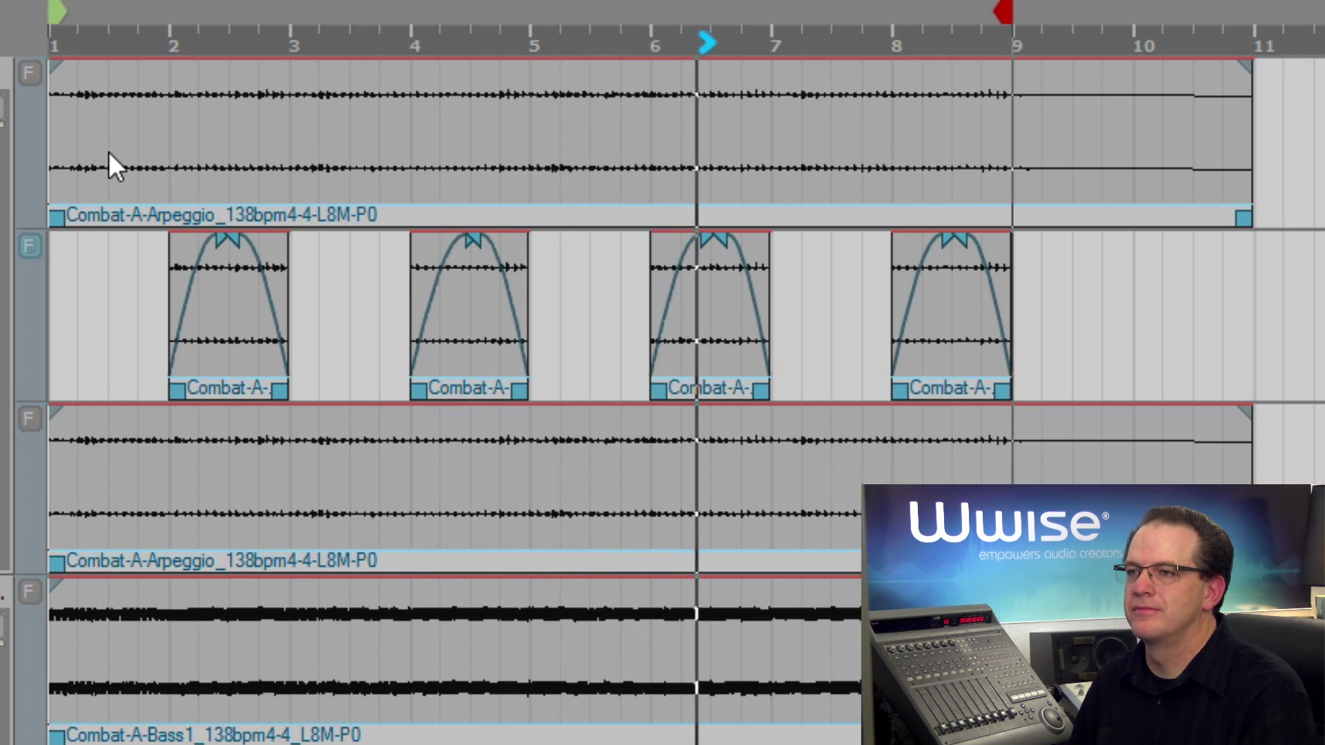
key("space")
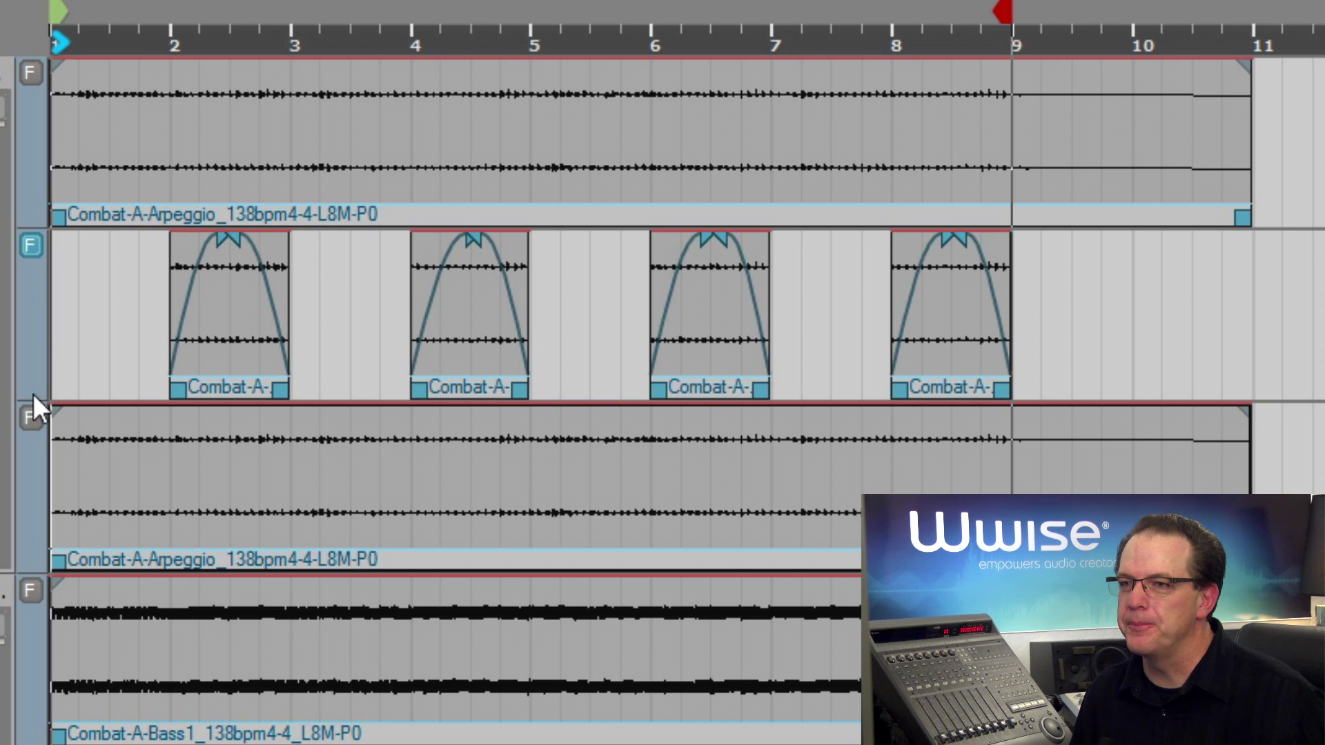
Set the third, full-length Arpeggio track to always play and preview the segment's opening
left_click(27, 418)
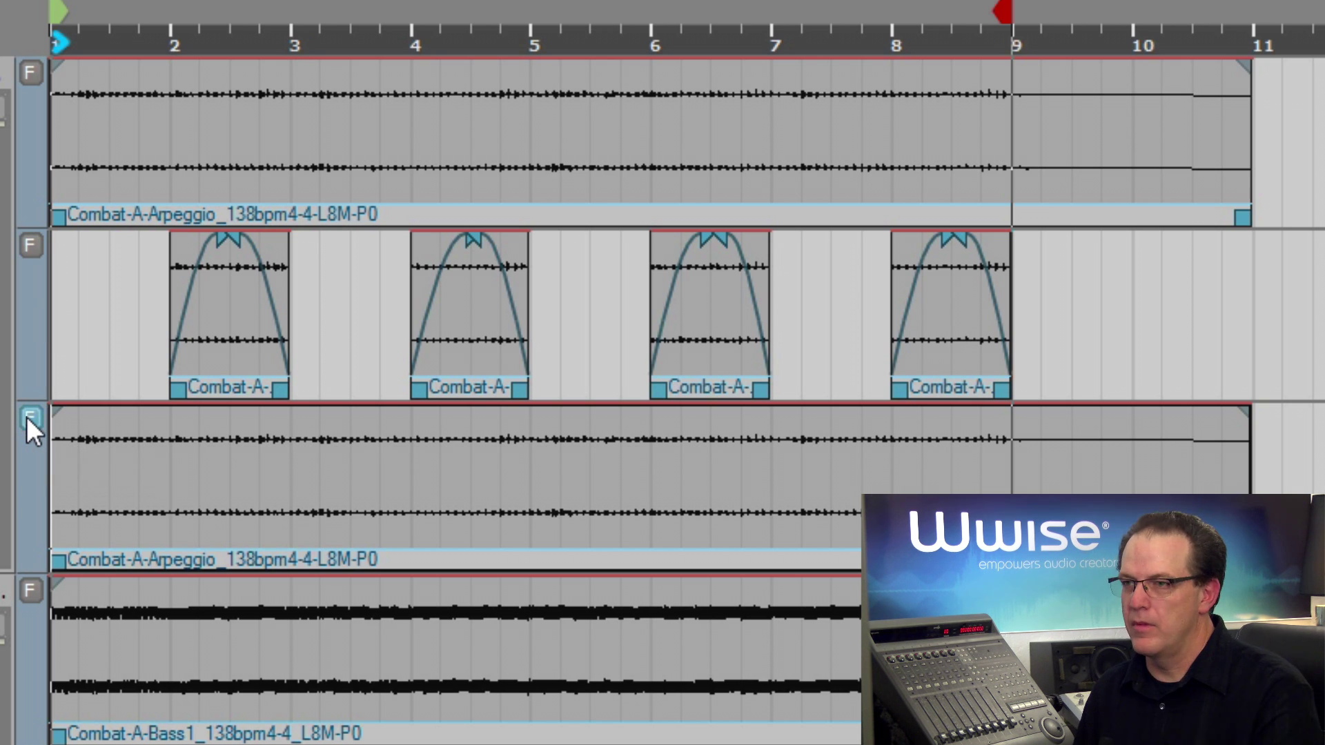
key("space")
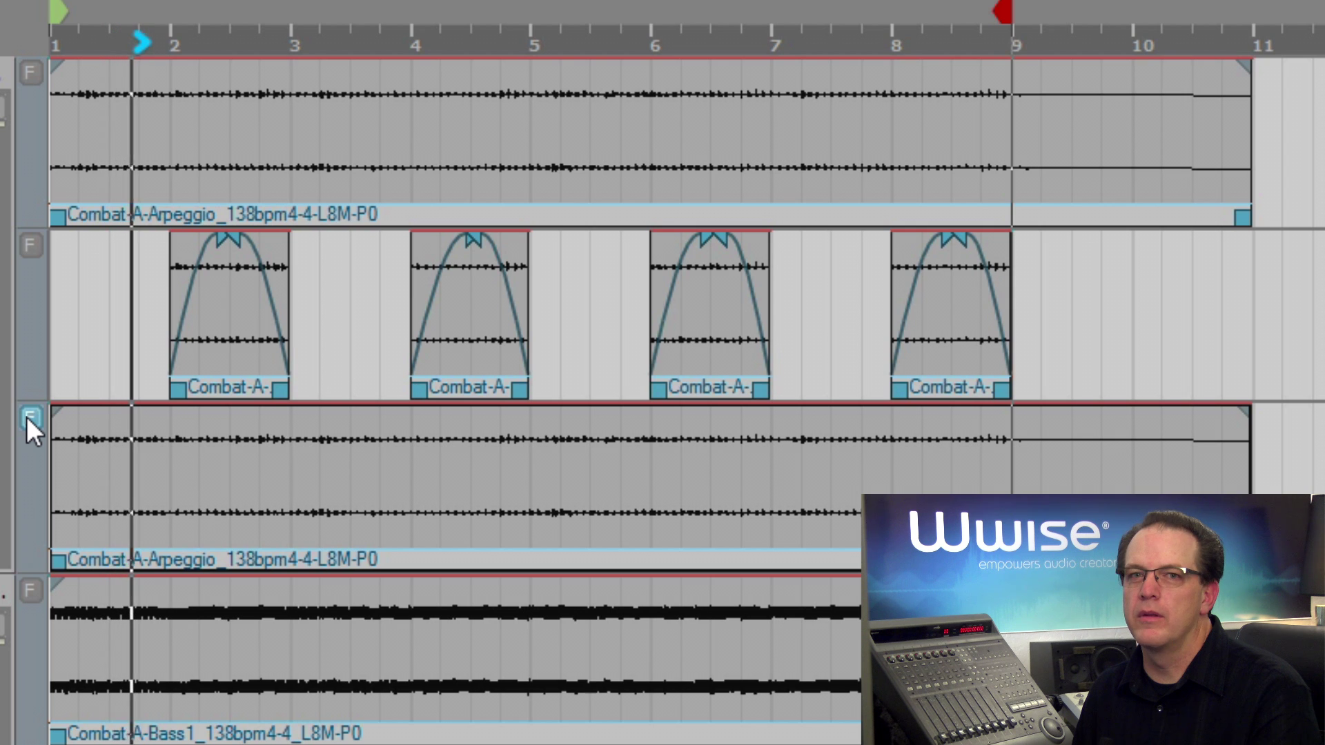
key("space")
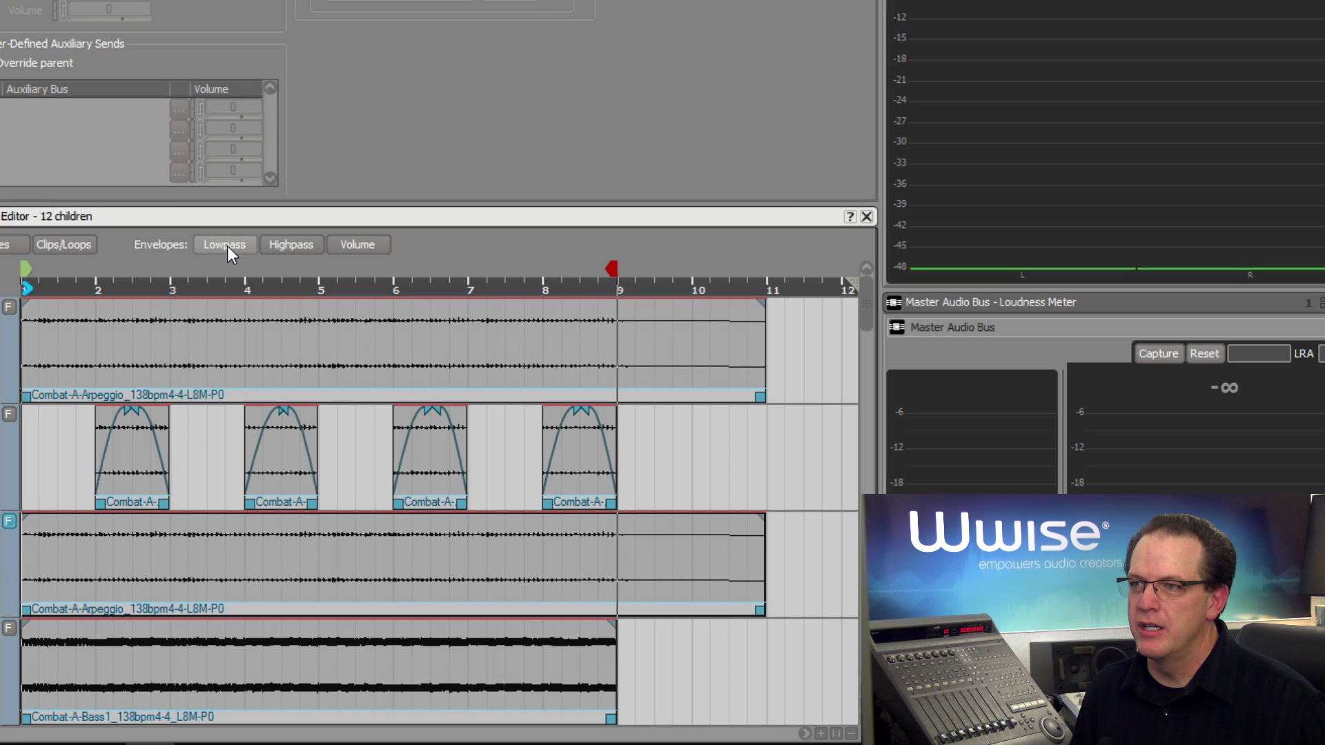
Cycle through the Lowpass, Highpass and Volume envelope views, finishing with Highpass shown
left_click(227, 246)
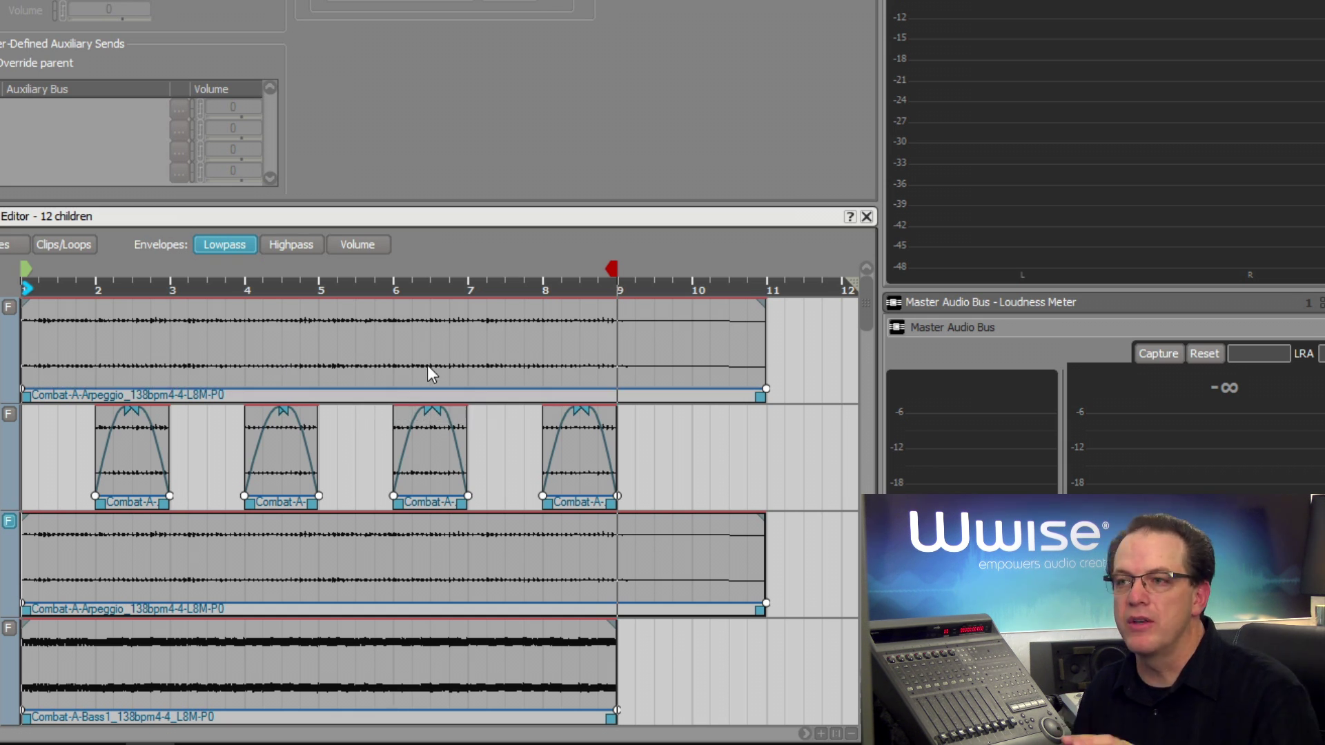
left_click(275, 243)
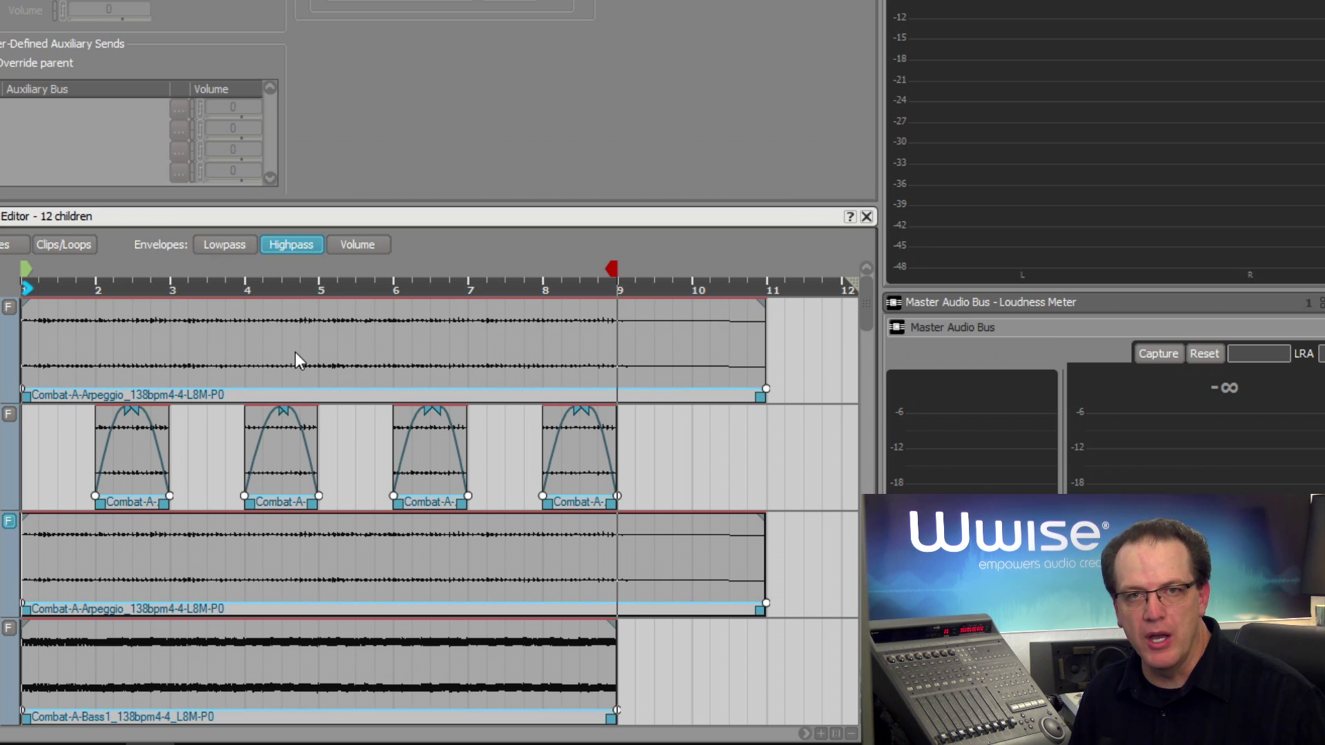
left_click(343, 243)
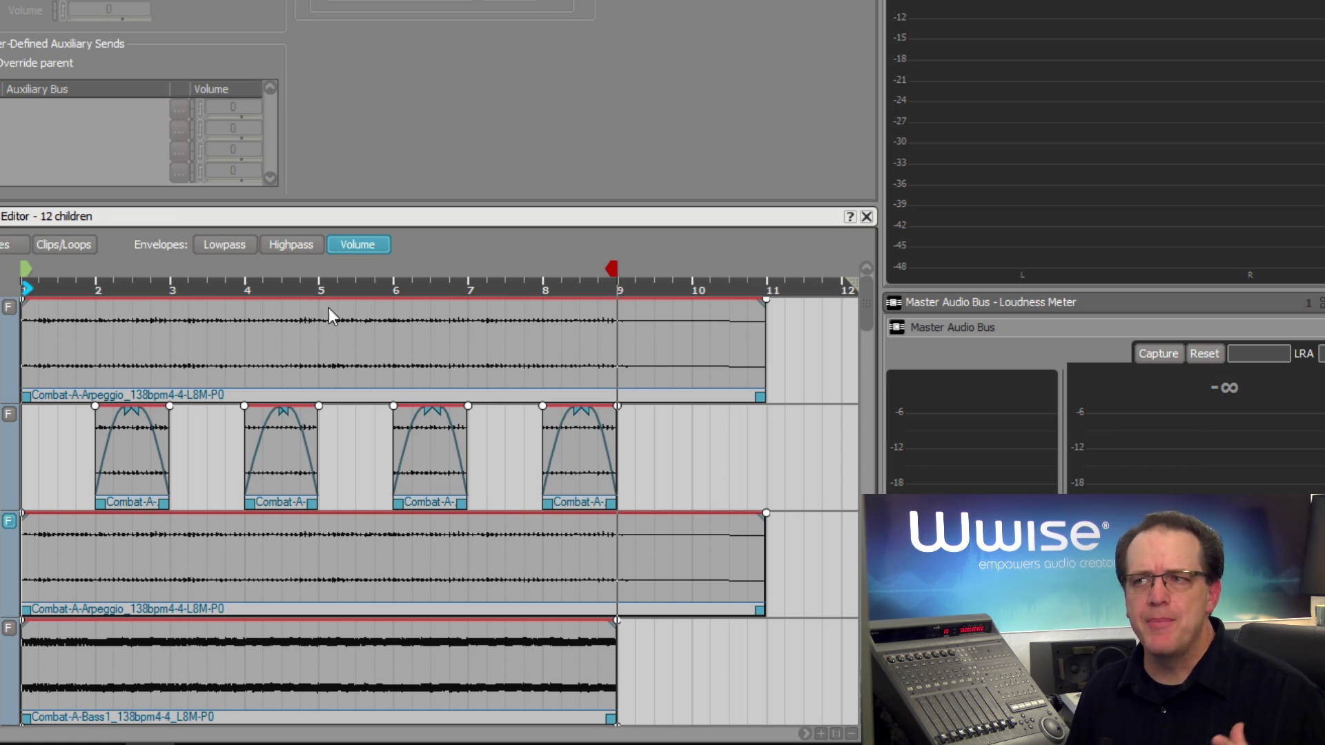
left_click(304, 245)
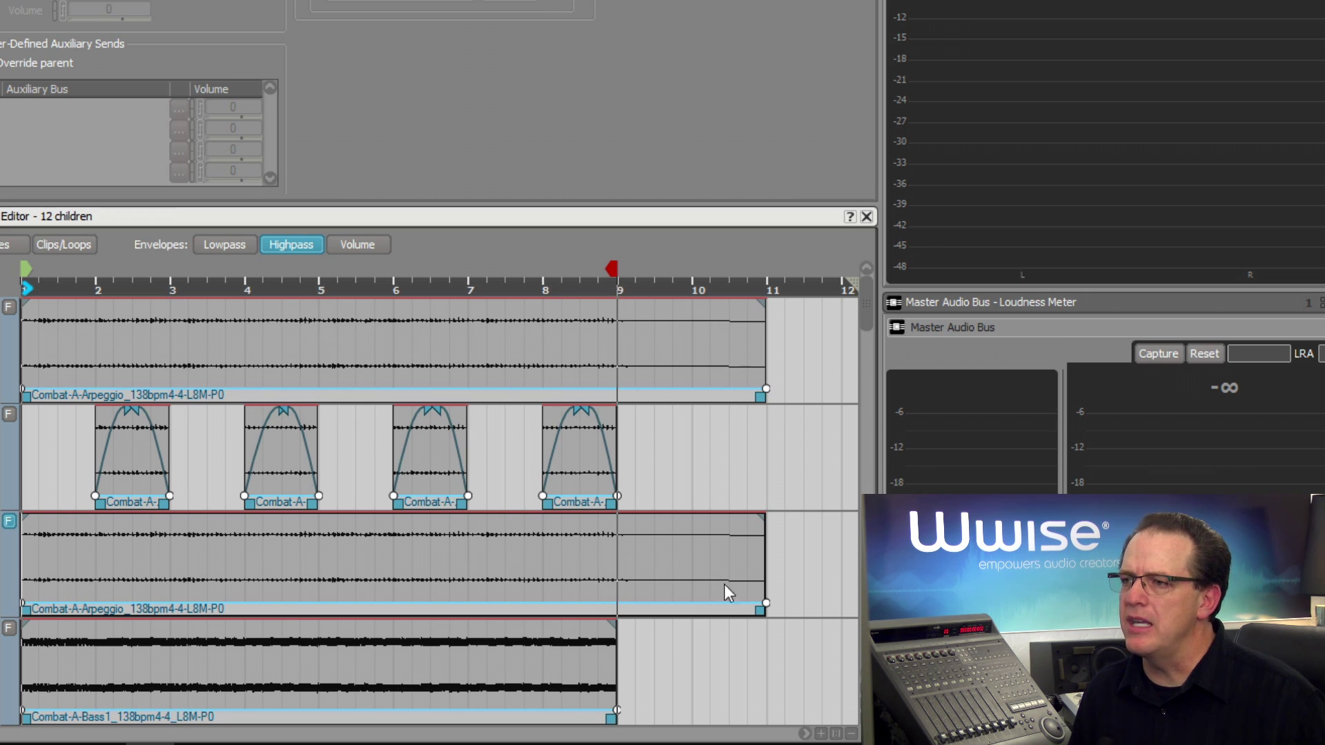
left_click_drag(760, 599, 760, 505)
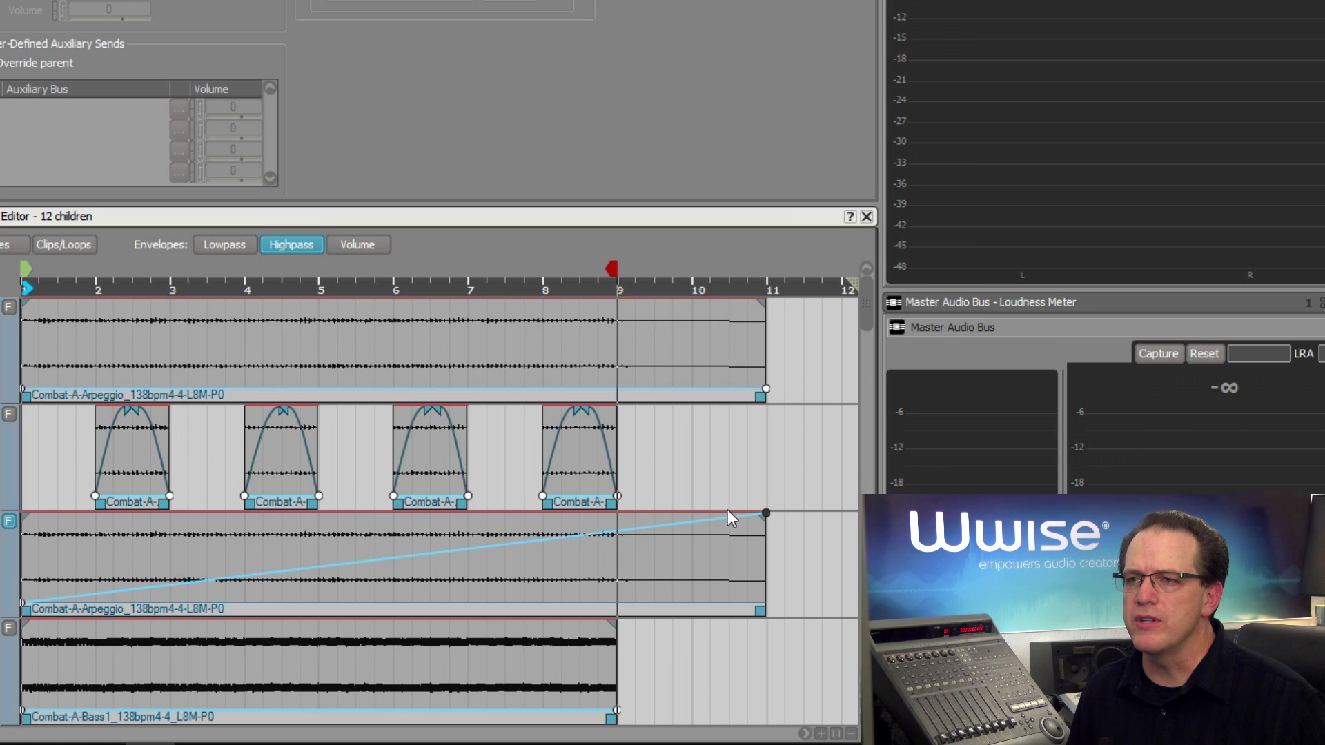
key("space")
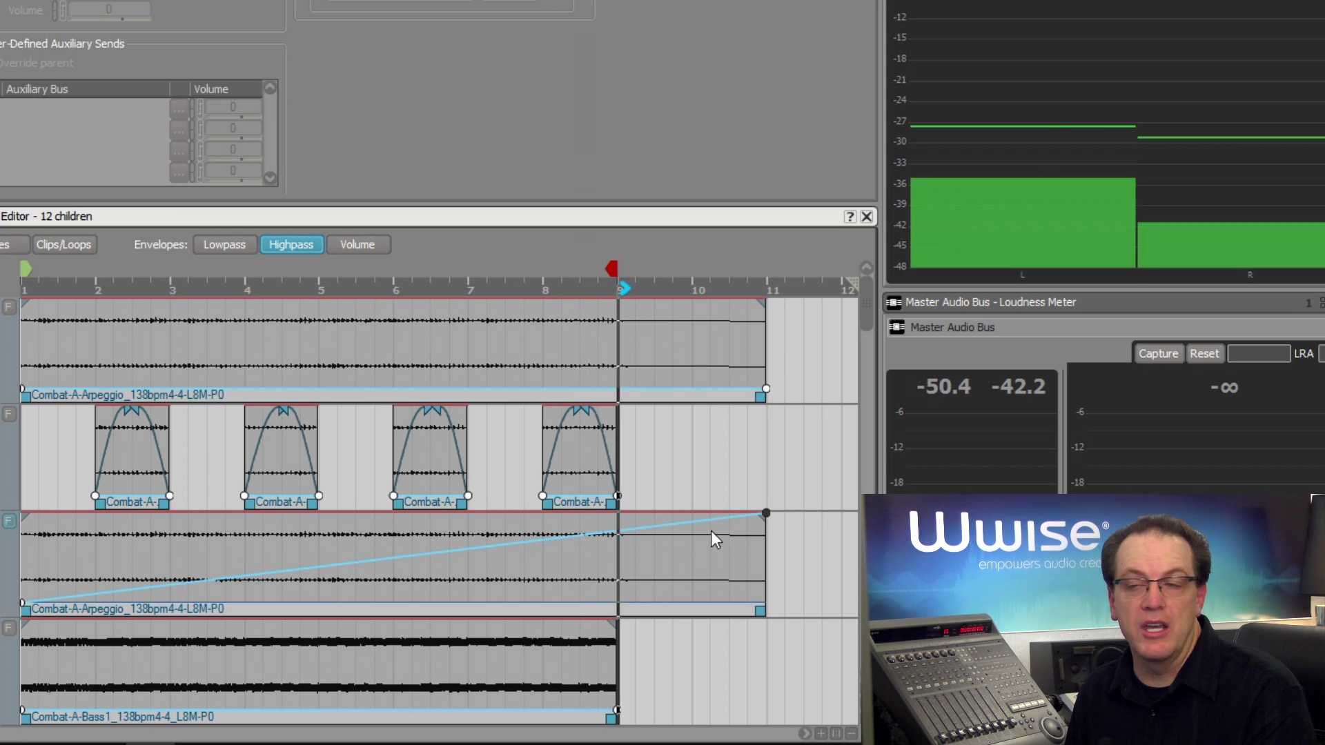
key("space")
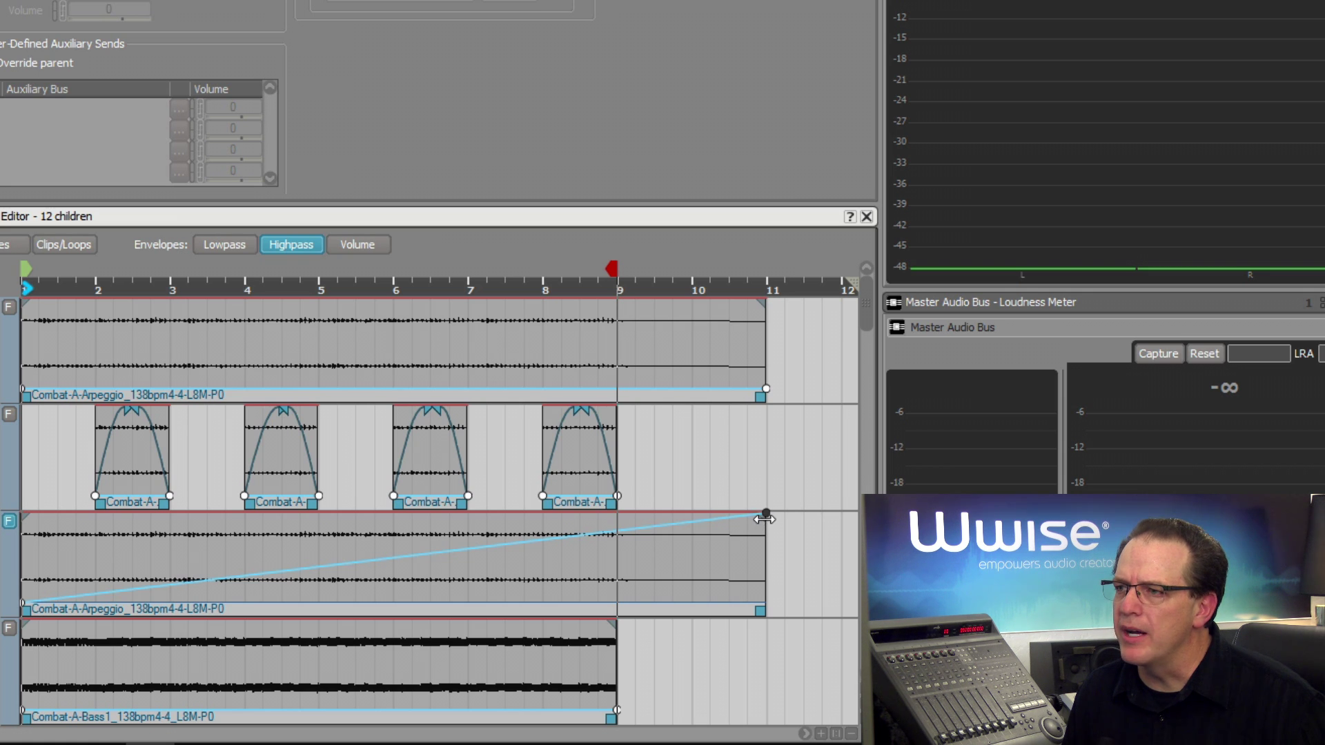
left_click_drag(765, 517, 782, 620)
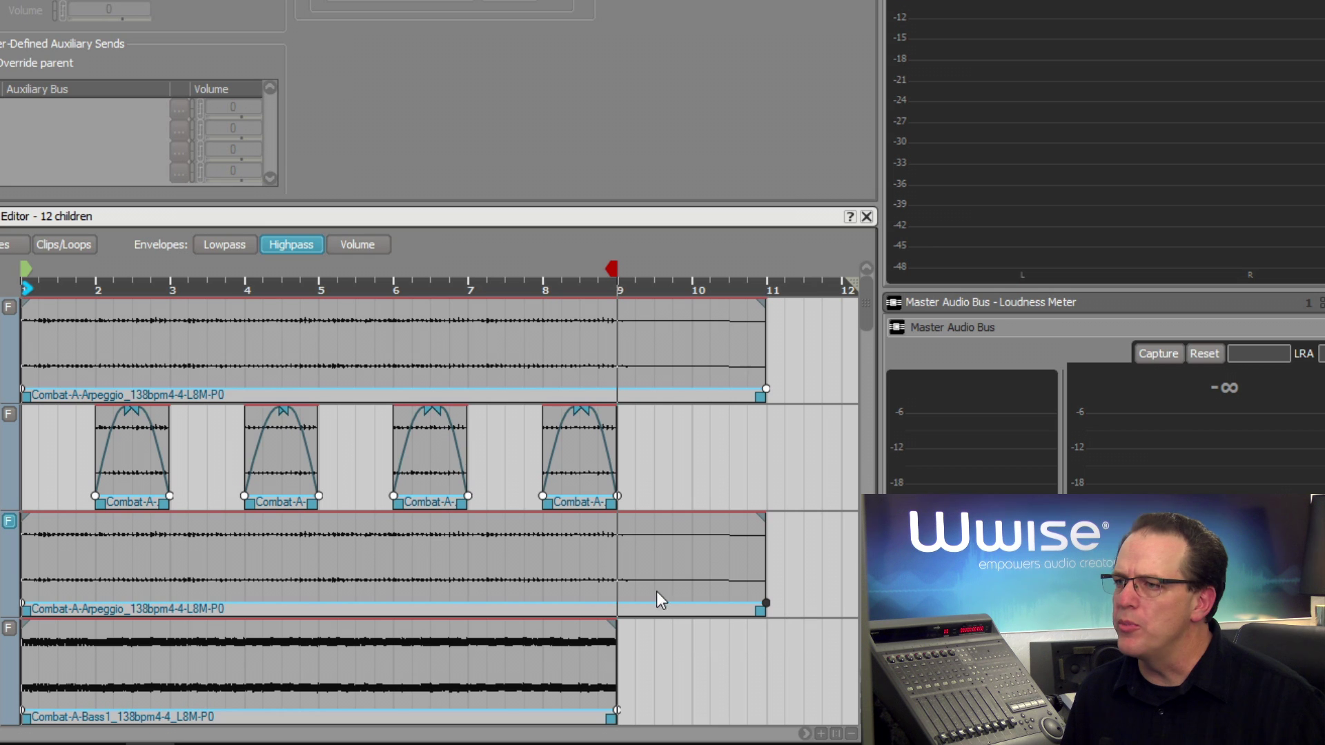
Add high-pass envelope points at bar 9 and near bar 5, raising the middle point to about 63.9
double_click(621, 602)
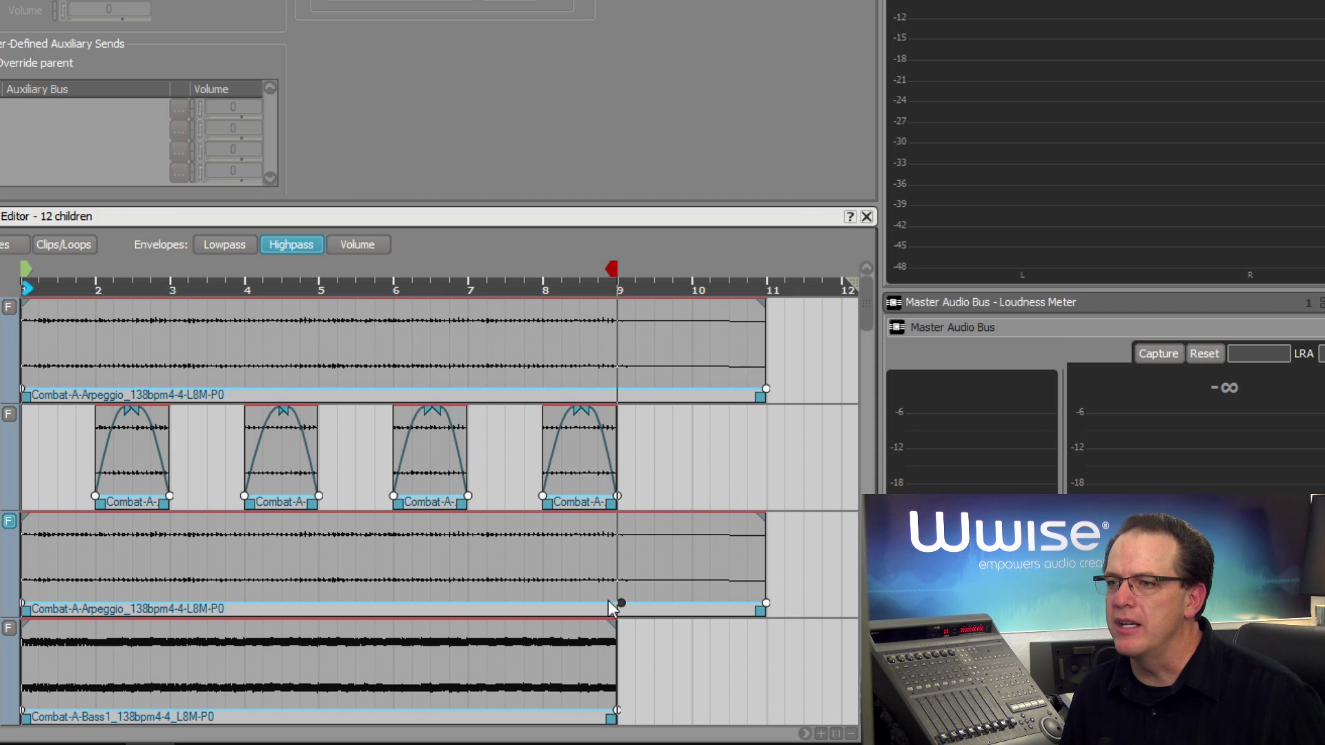
double_click(329, 602)
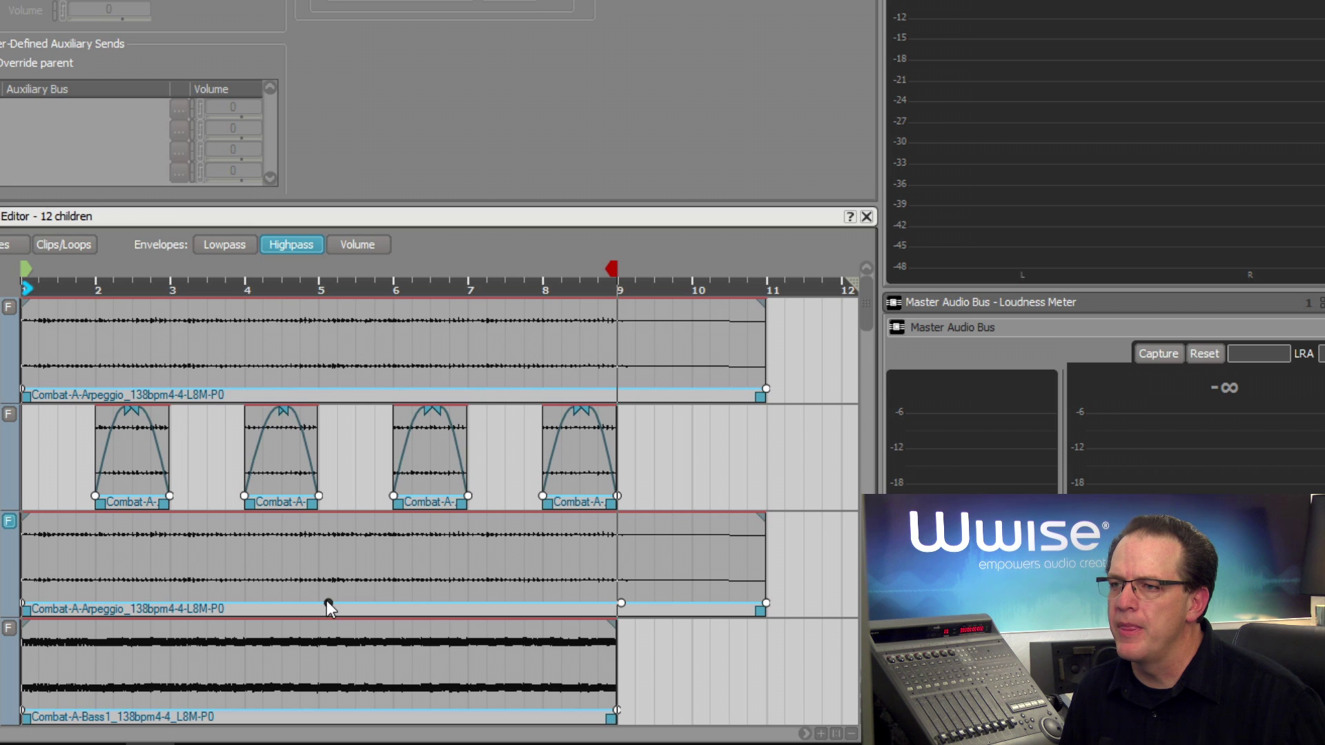
left_click_drag(329, 602, 326, 542)
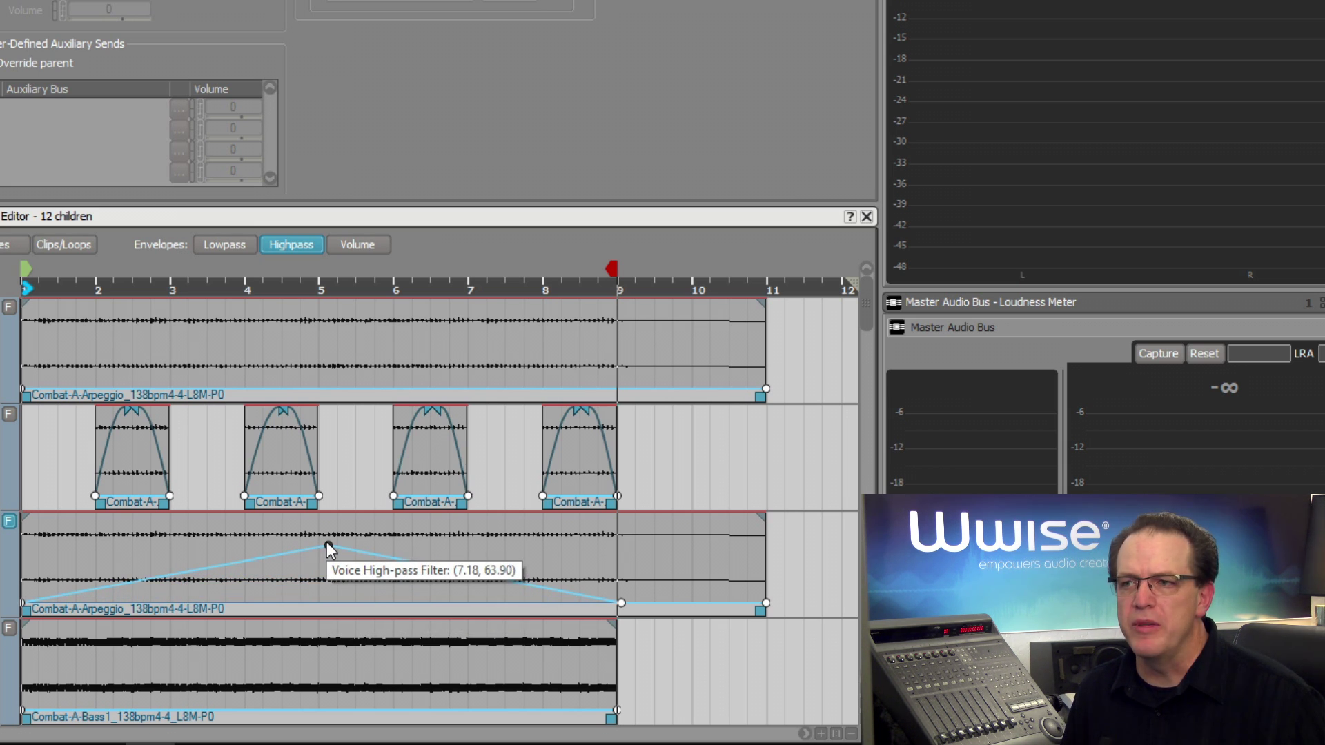
left_click_drag(326, 541, 326, 541)
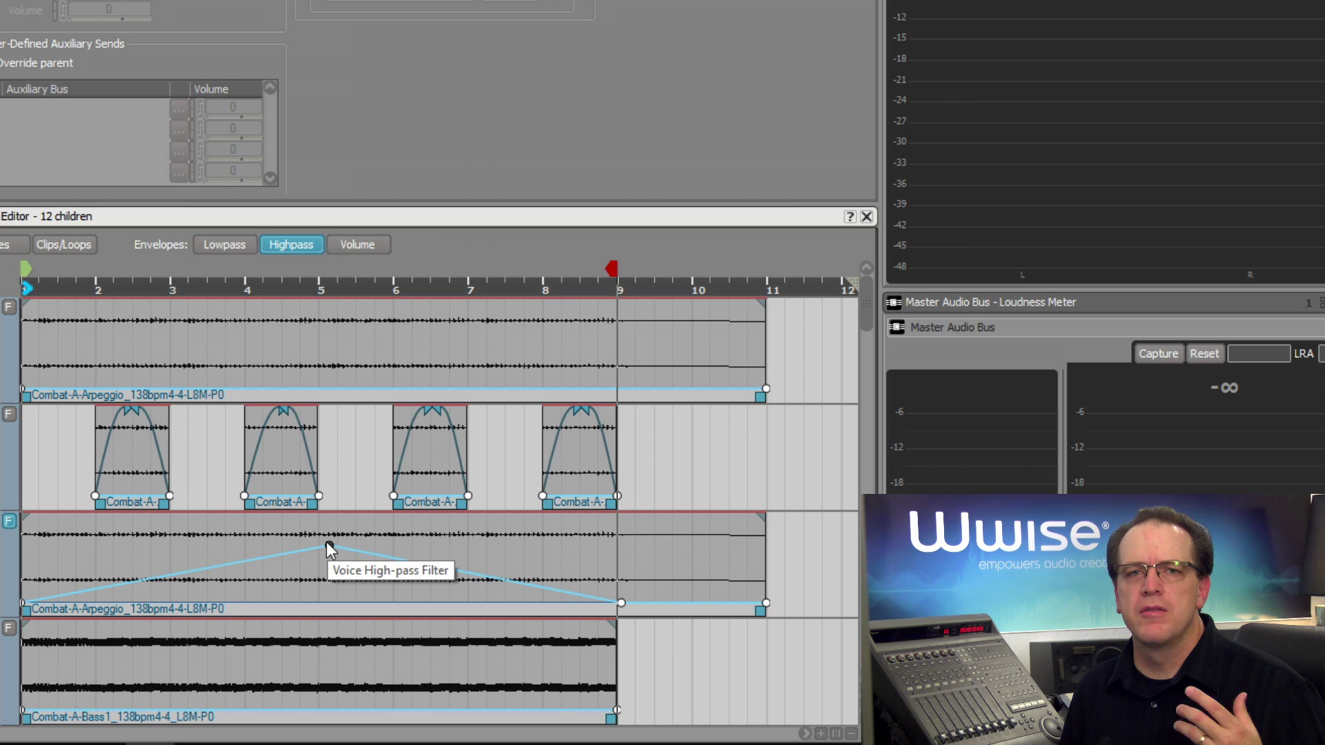
Make the rising part a Sine fade-in and the falling part a Sine fade-out, then play the sweep
right_click(265, 557)
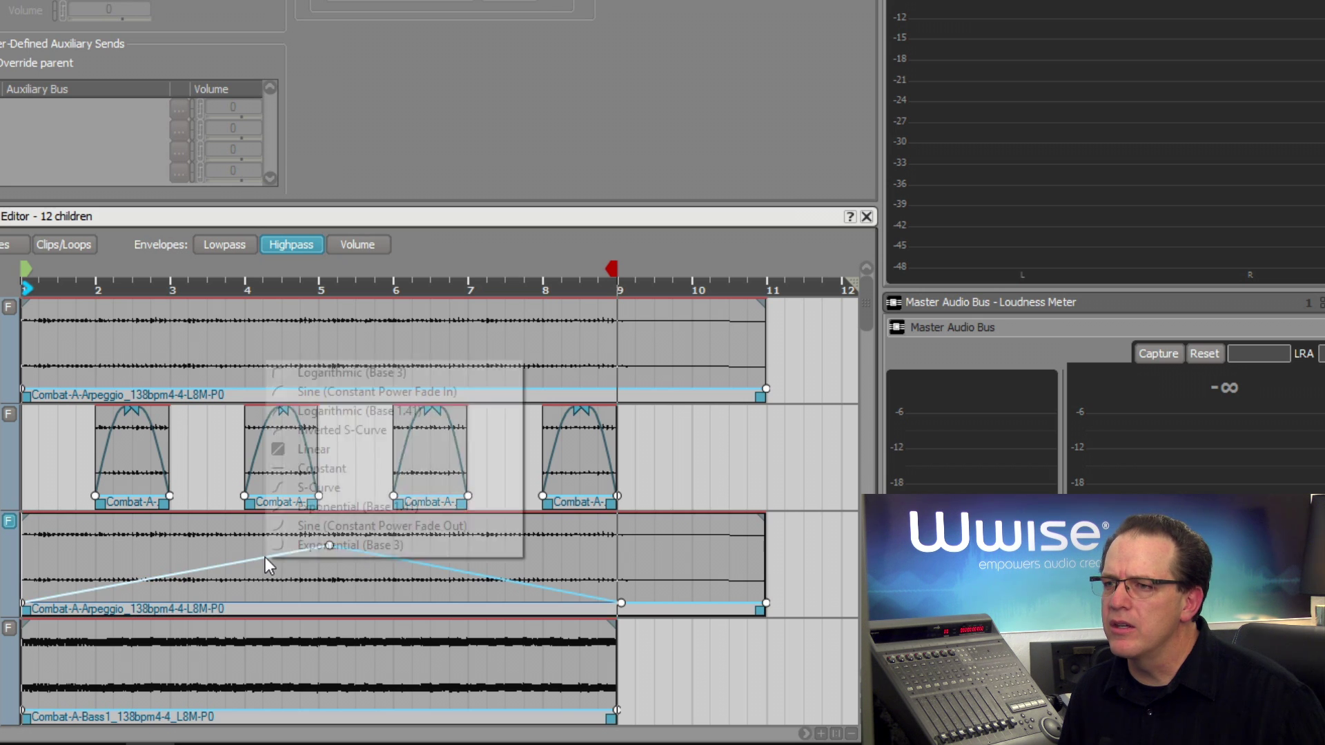
left_click(364, 392)
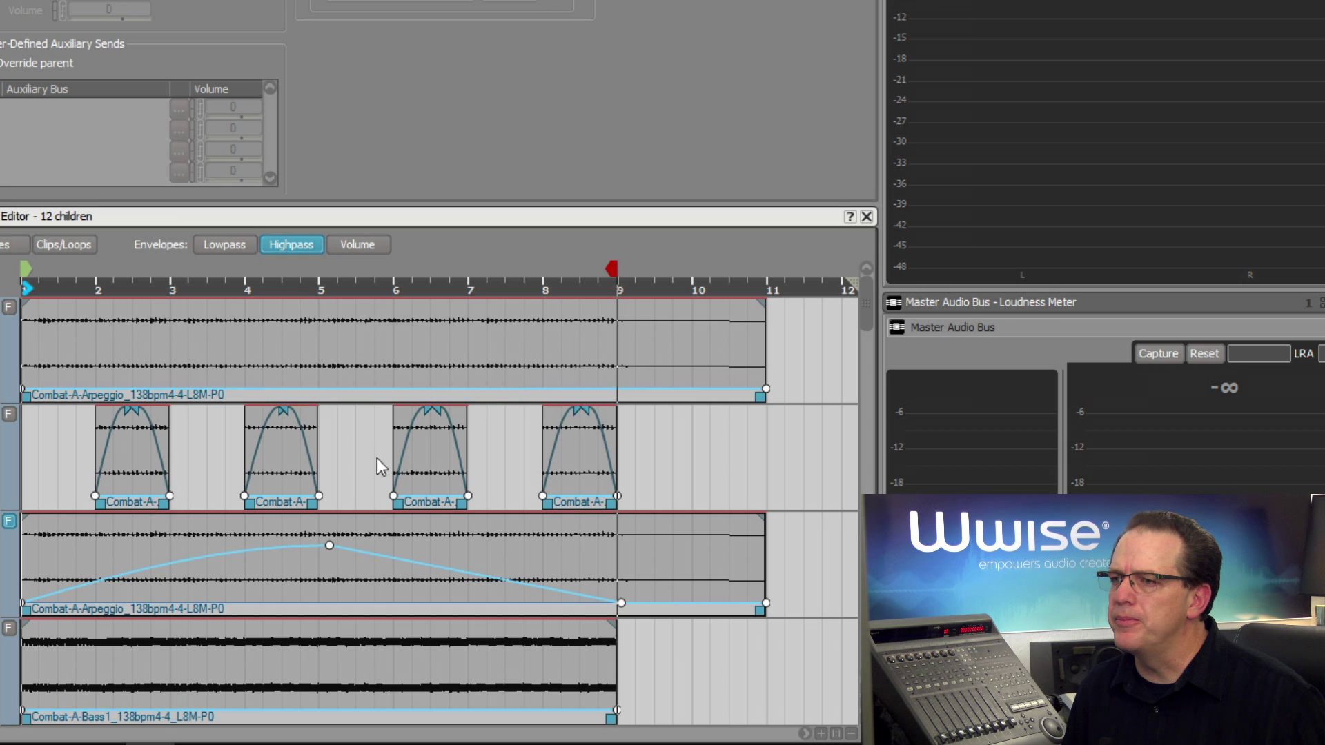
right_click(410, 561)
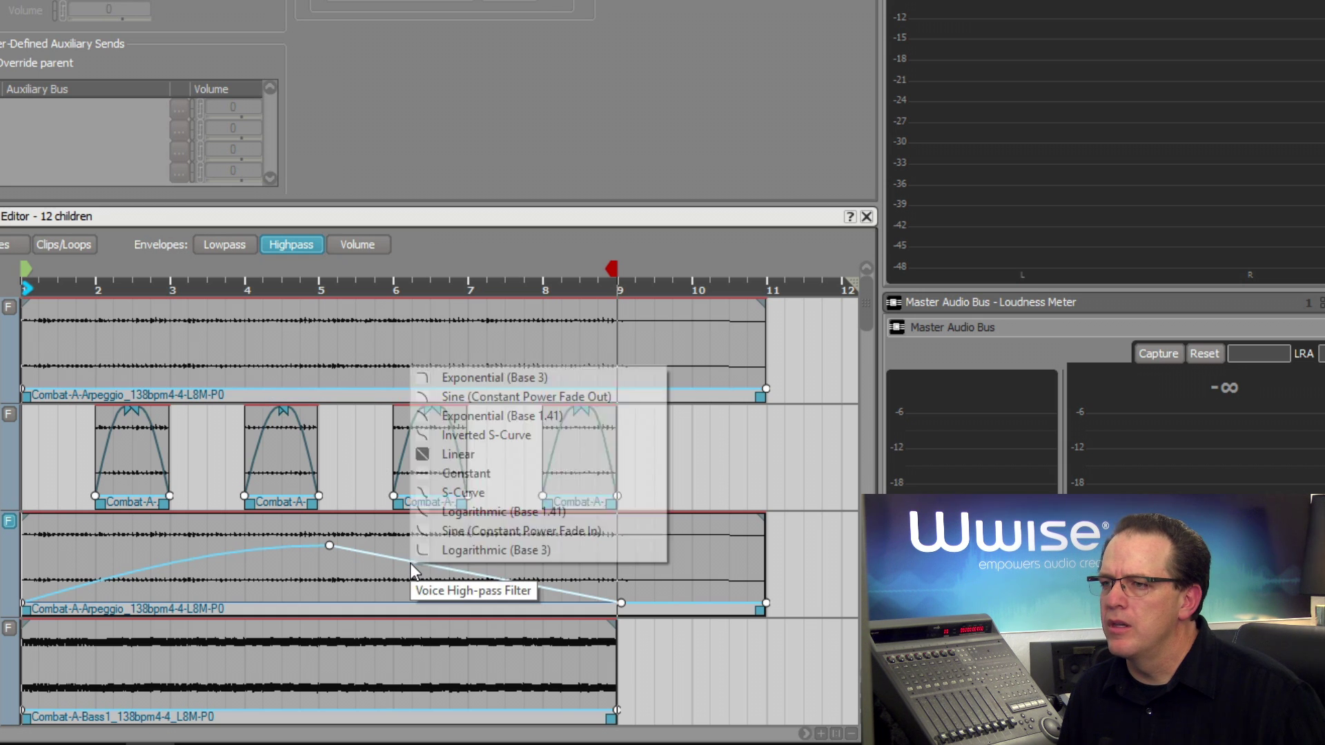
left_click(446, 400)
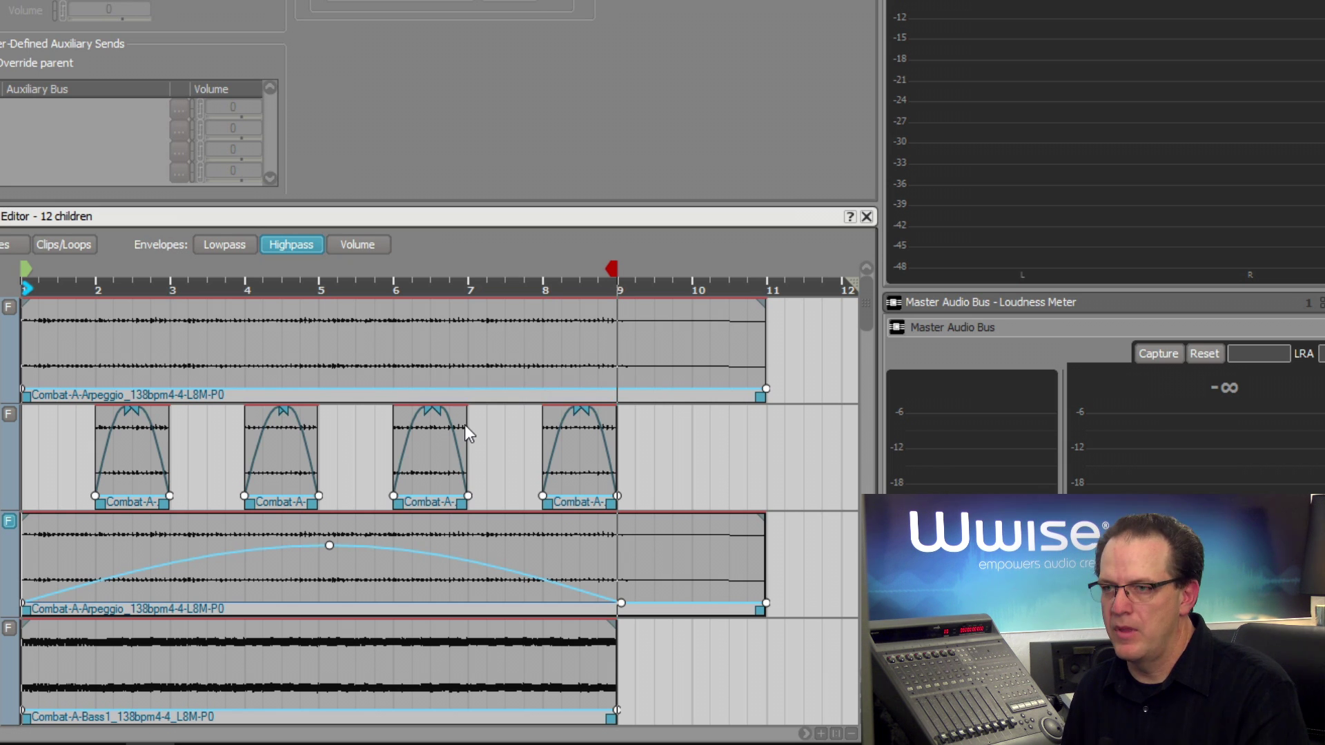
key("space")
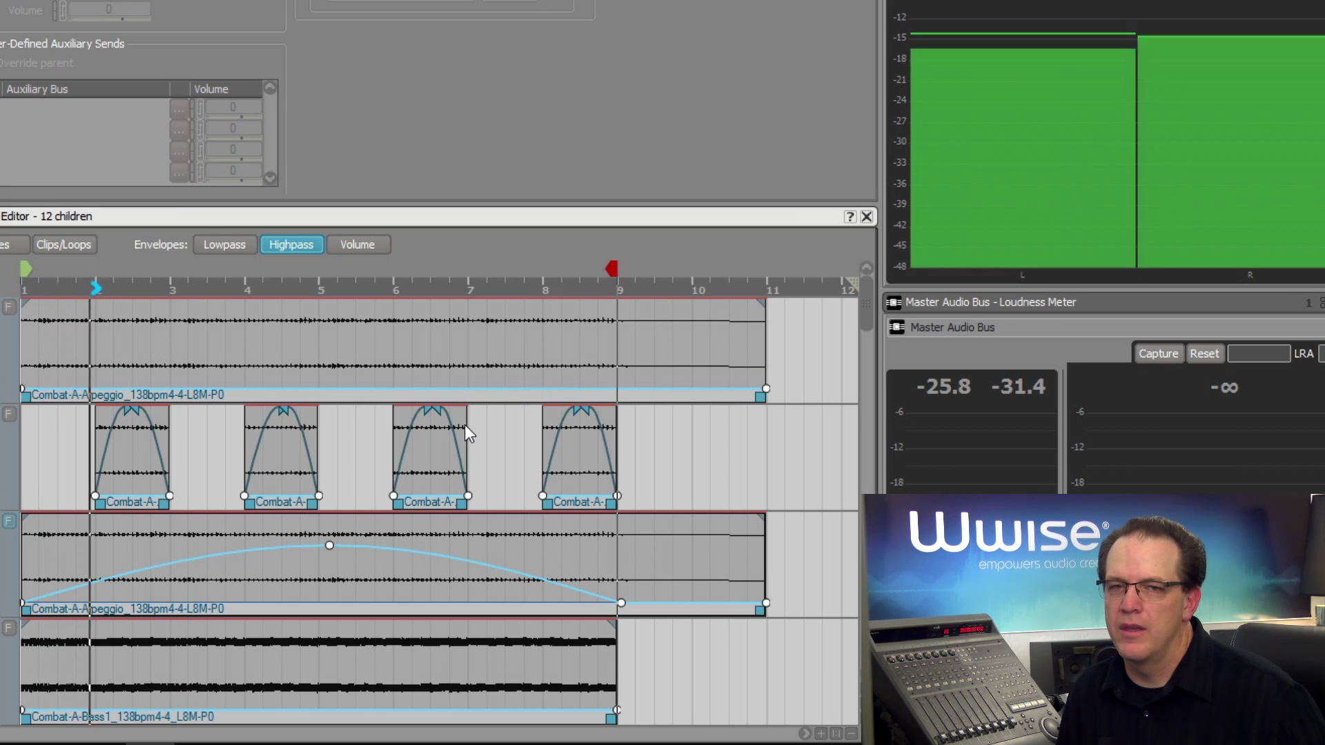